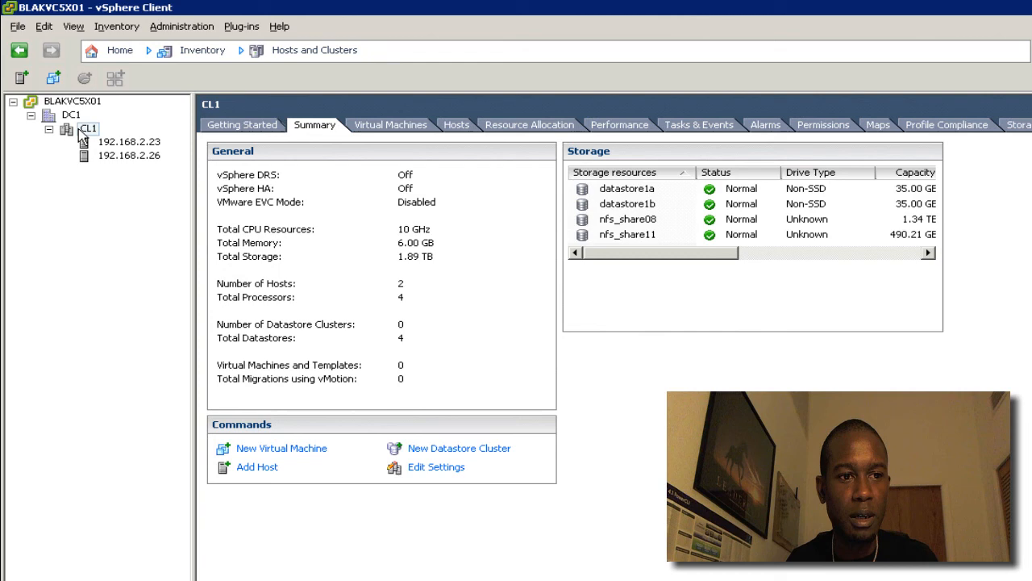
Review cluster CL1's Edit Settings from its context menu and close without changes
right_click(120, 137)
click(158, 292)
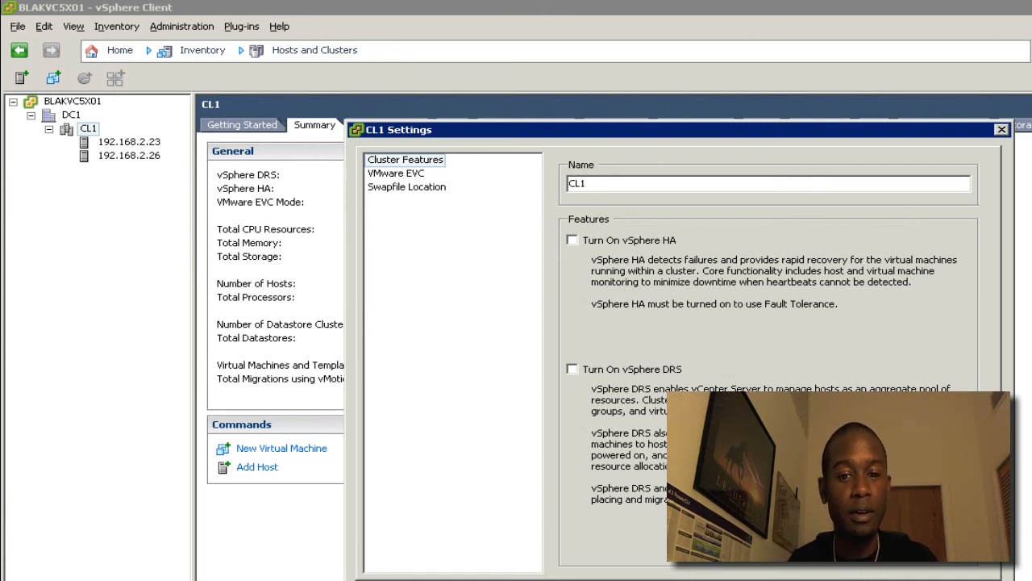
key(Escape)
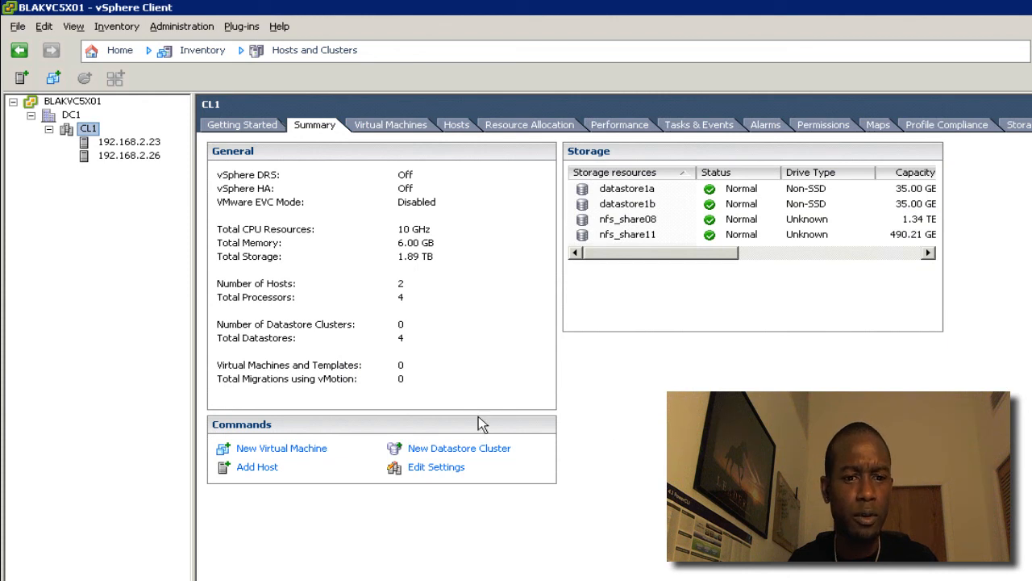
scroll(497, 452, down, 5)
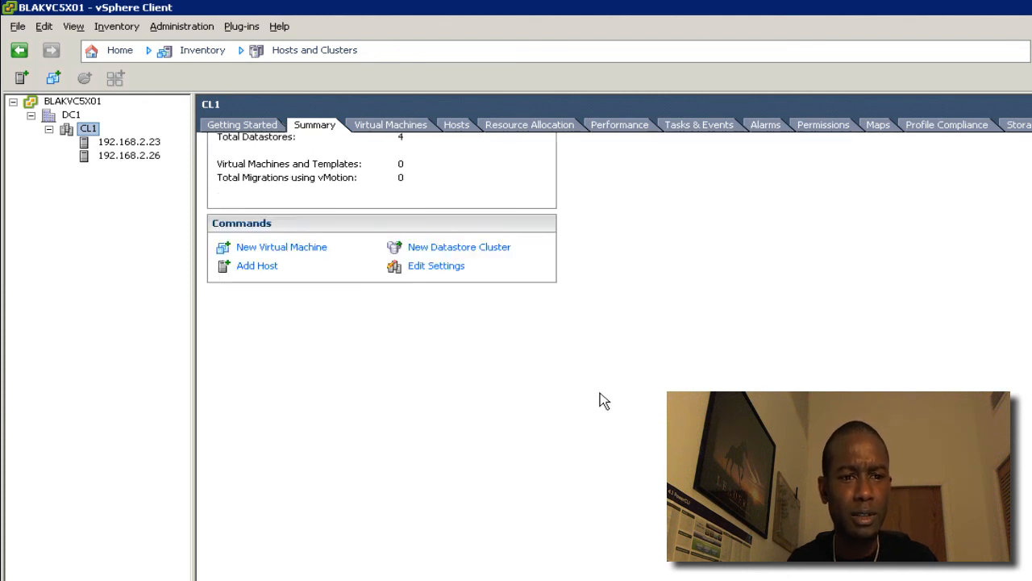
scroll(562, 270, up, 5)
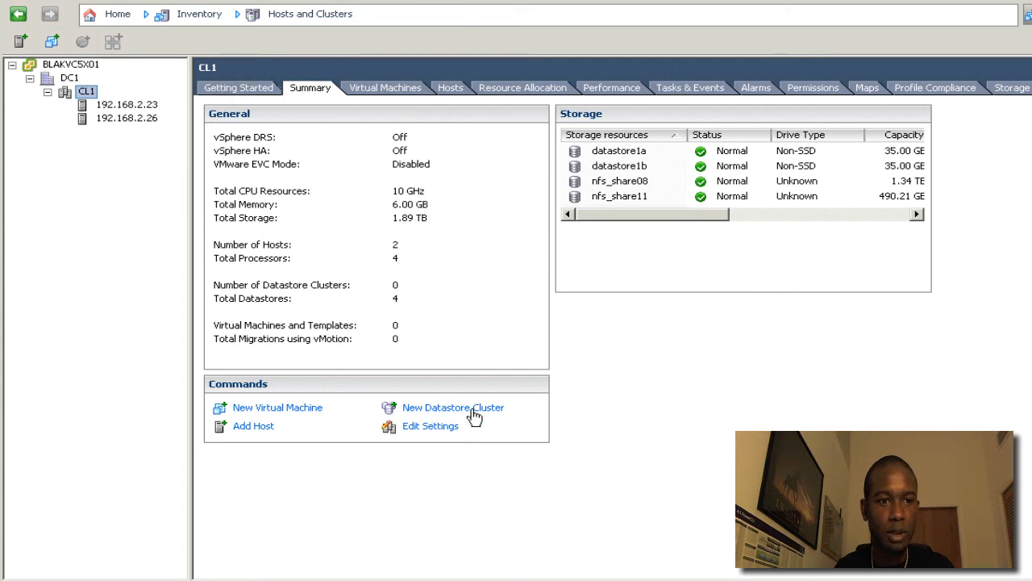
click(299, 13)
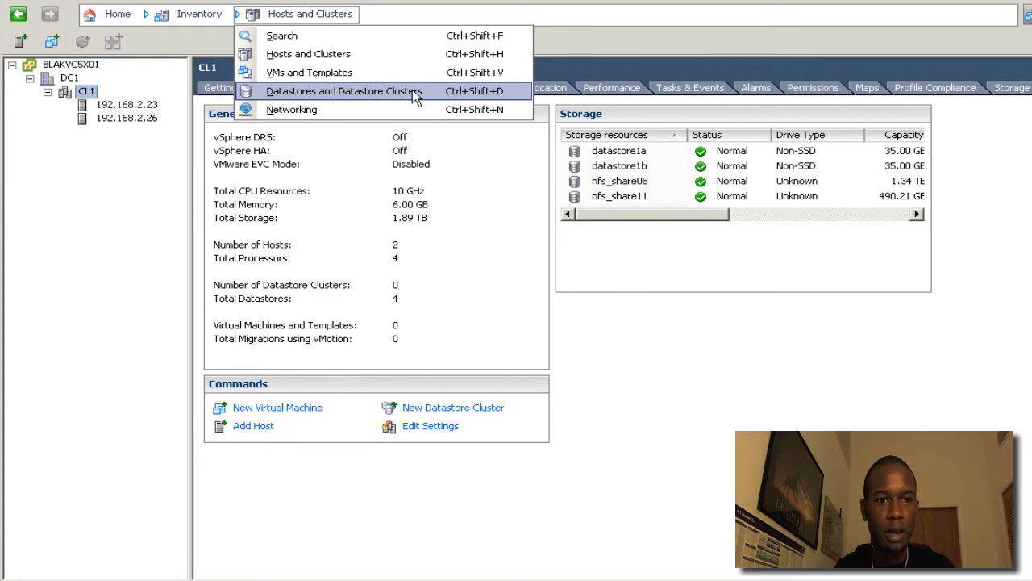
click(392, 91)
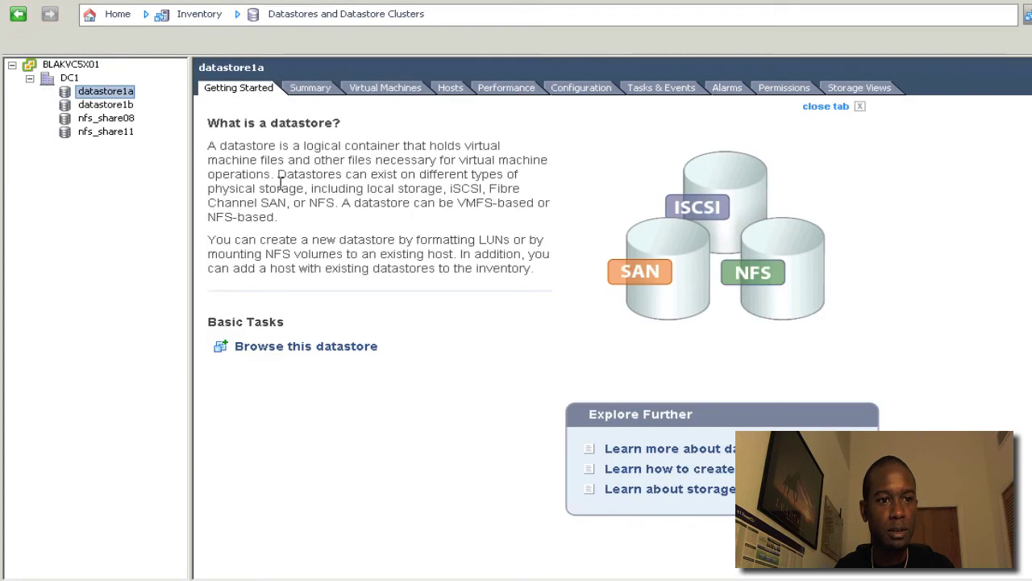
click(70, 78)
right_click(70, 78)
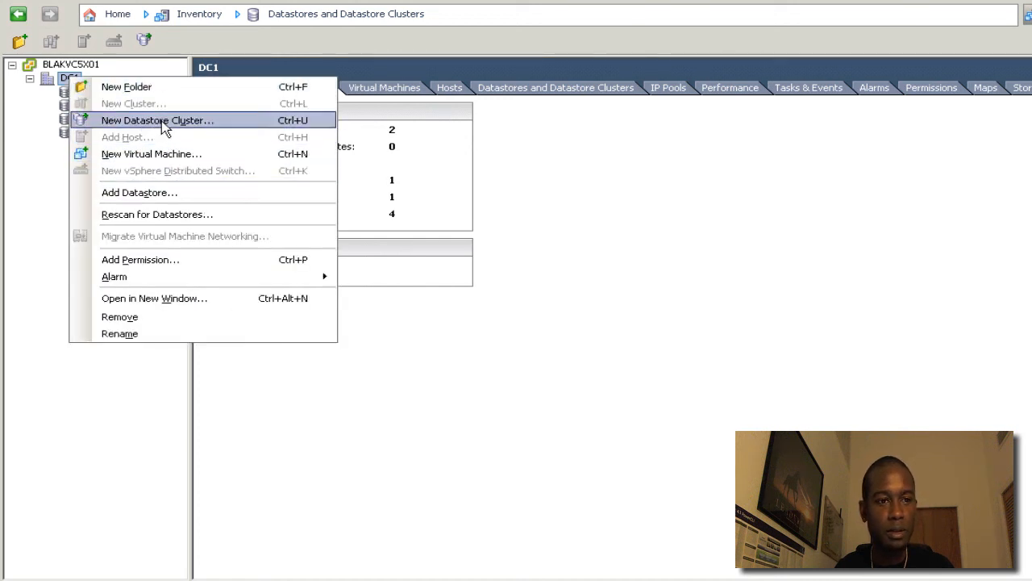
click(533, 200)
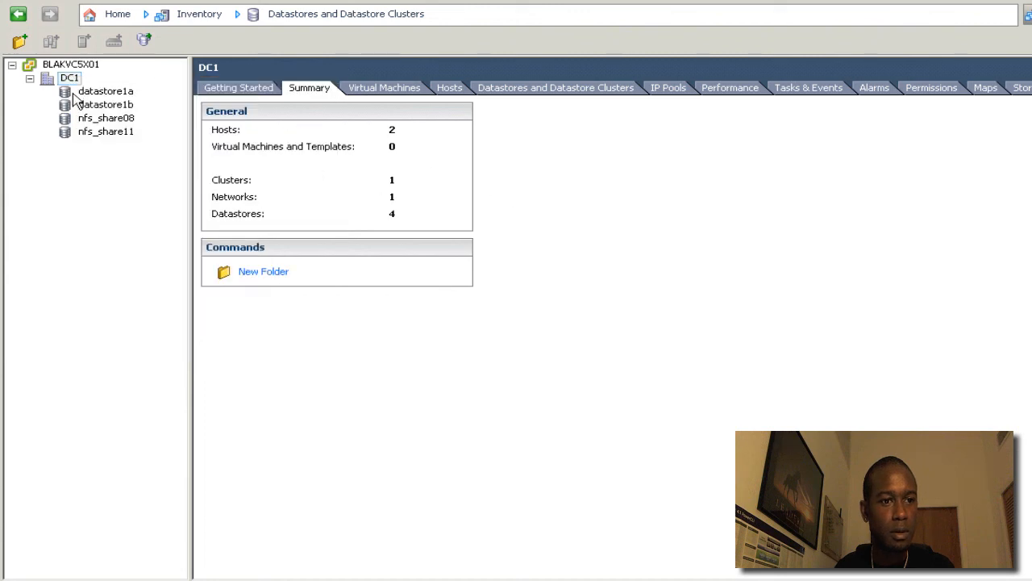
click(252, 14)
click(306, 53)
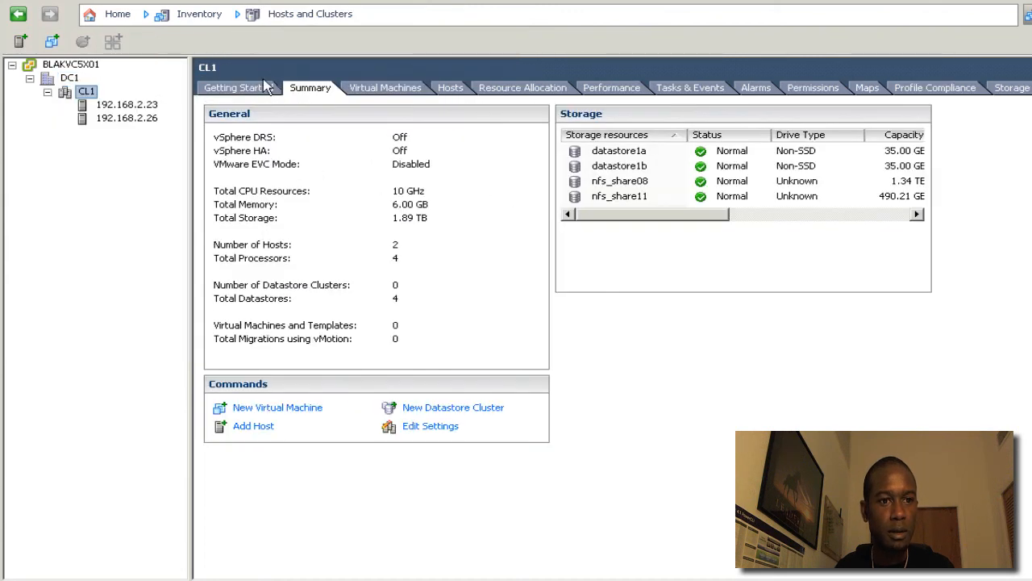
click(126, 104)
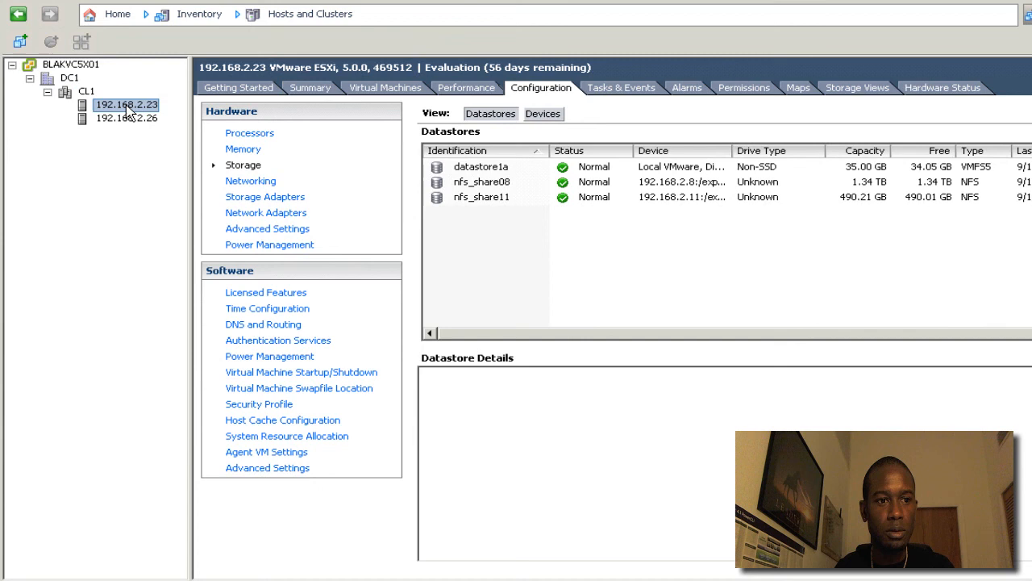
click(86, 91)
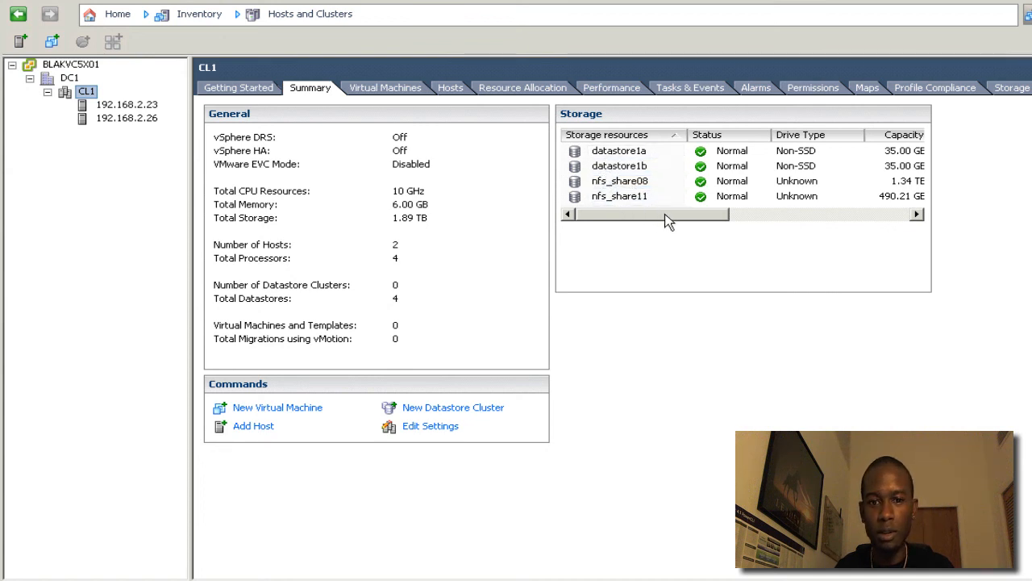
drag(654, 214, 859, 218)
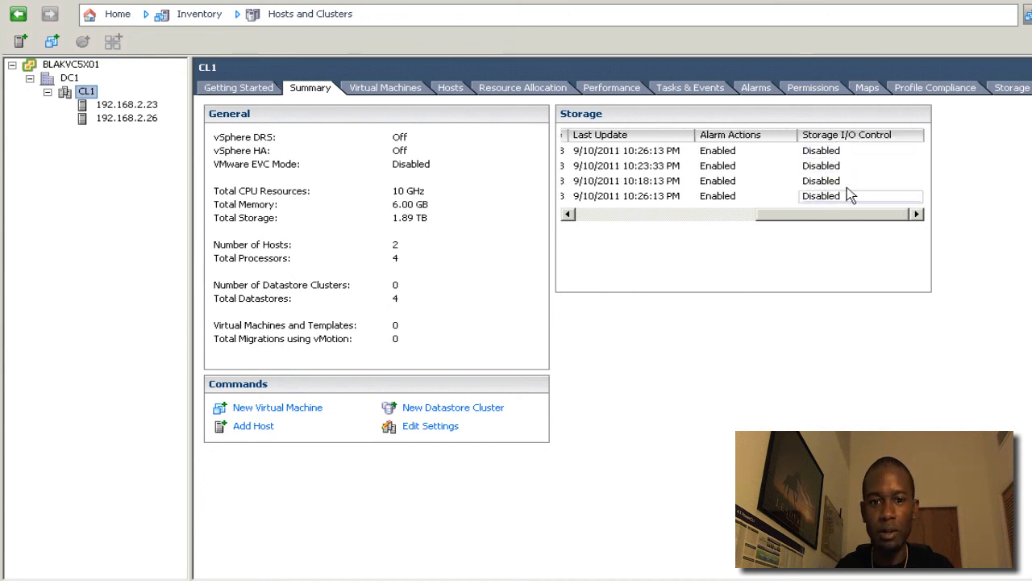
drag(875, 216, 654, 226)
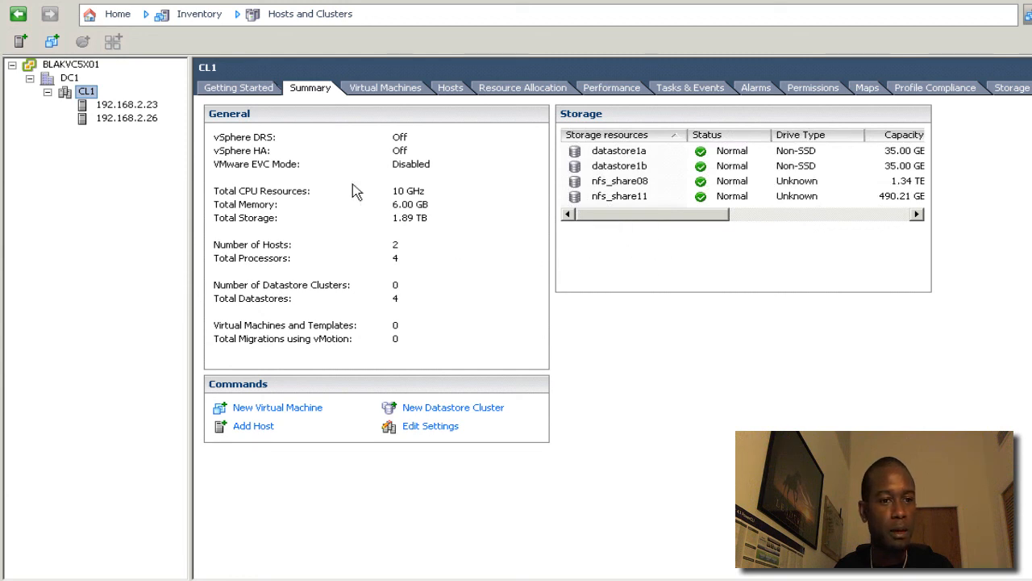
Begin a New Datastore Cluster named DSC1 with Turn on Storage DRS kept checked
click(471, 411)
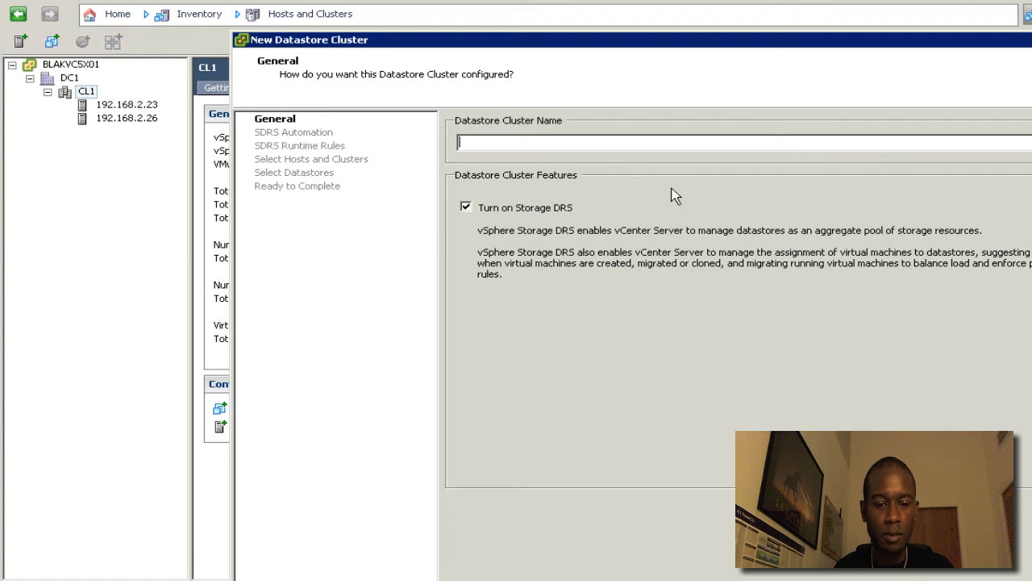
text(DSC)
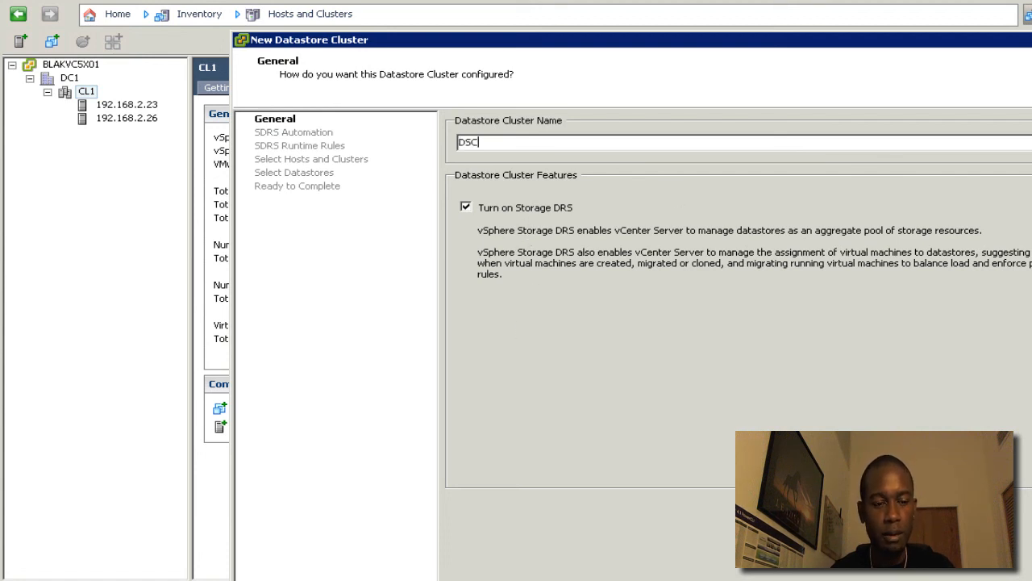
text(1)
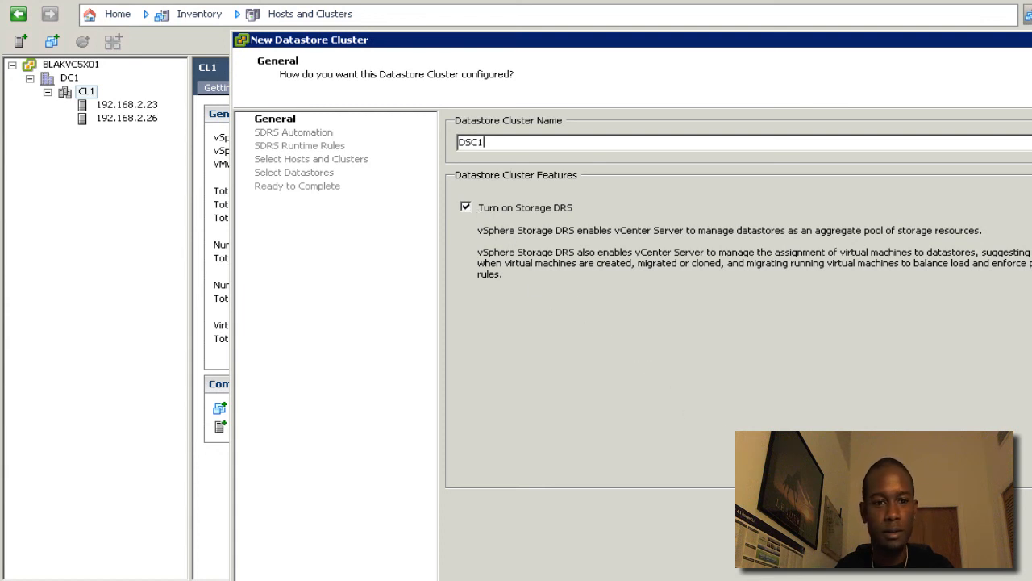
key(Return)
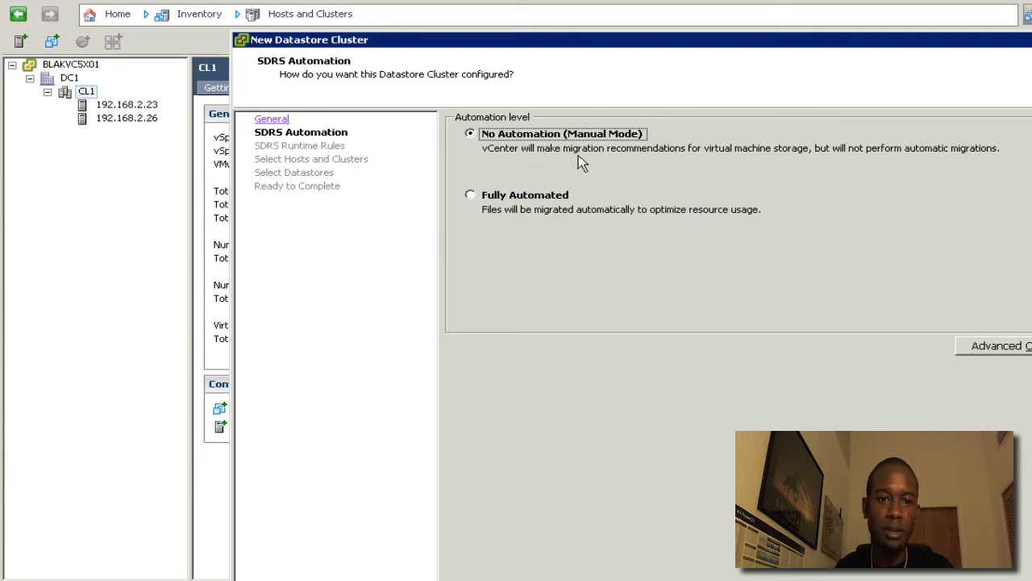
Choose Fully Automated as the Storage DRS automation level and continue
click(538, 200)
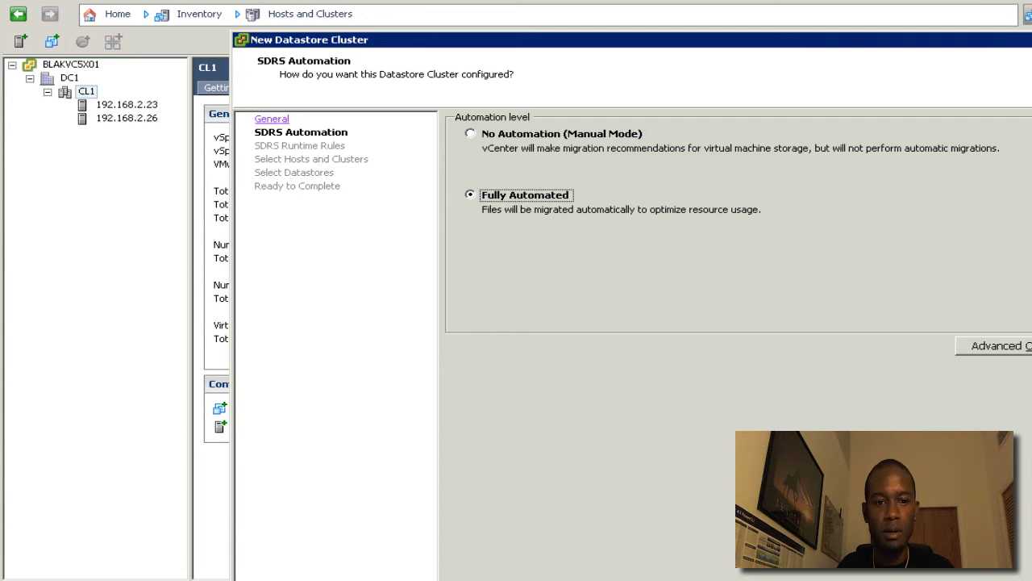
key(Return)
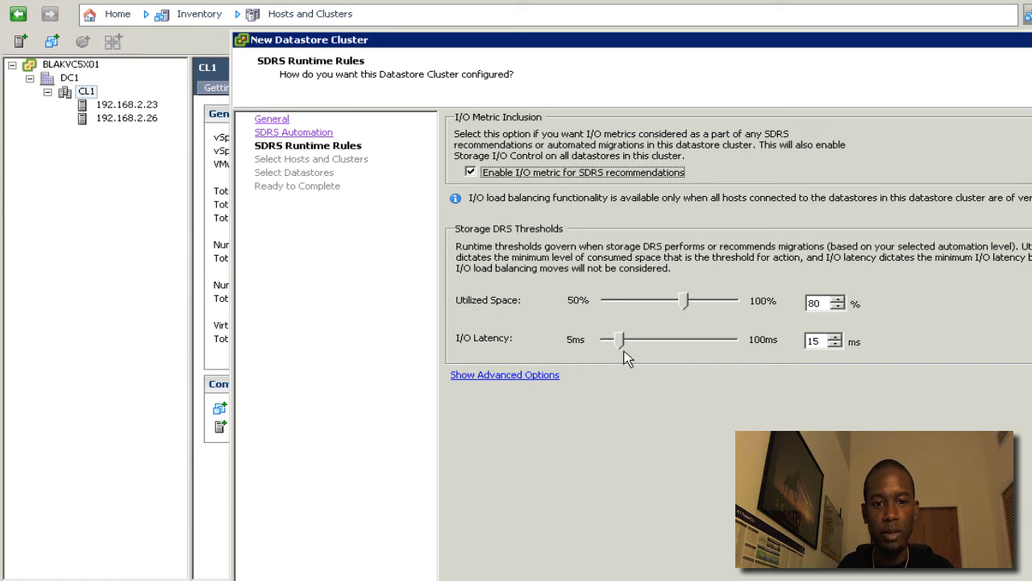
Review the runtime rules: I/O metric enabled, Utilized Space 80%, I/O Latency 15 ms
key(Tab)
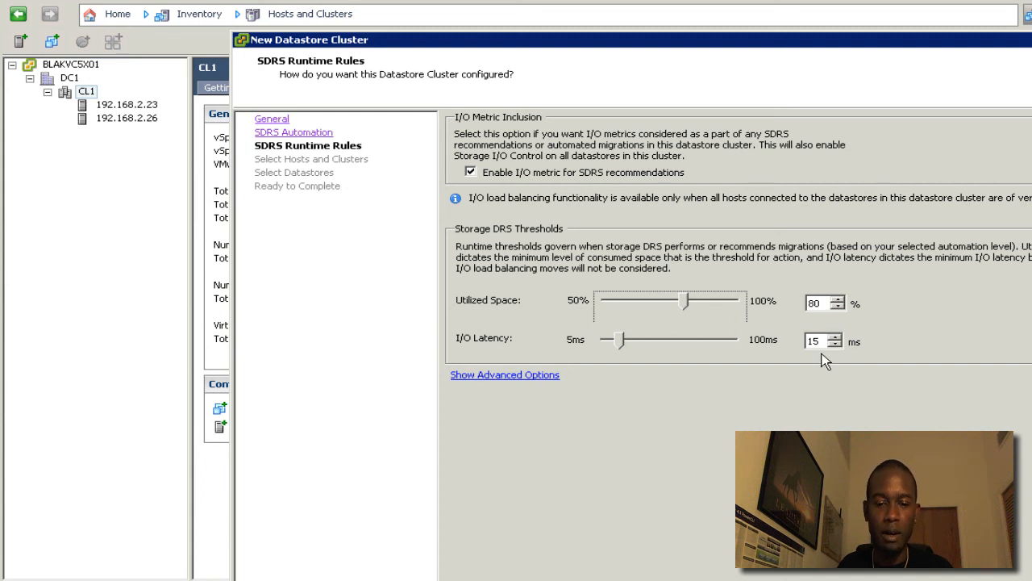
key(Tab)
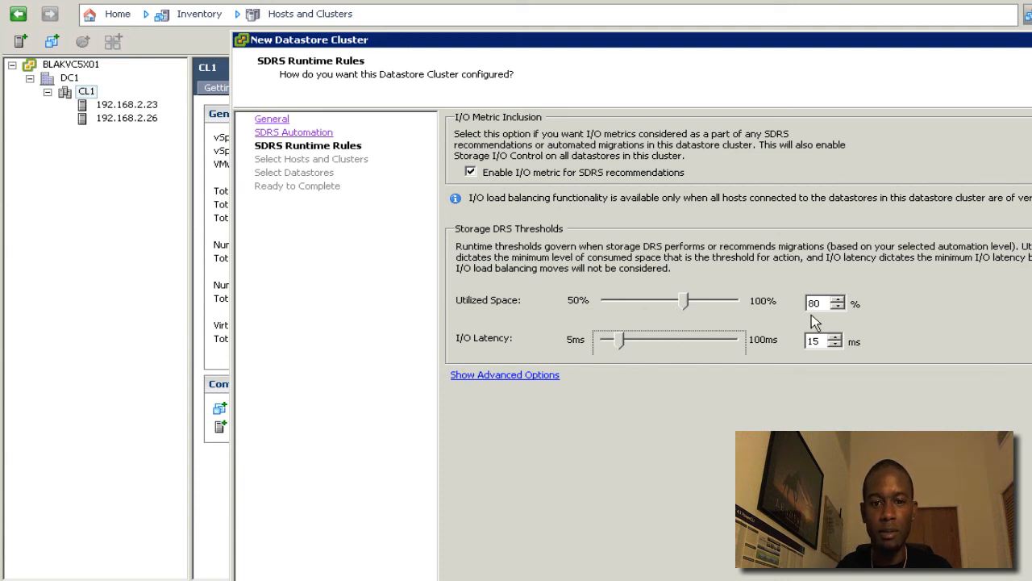
key(shift+Tab)
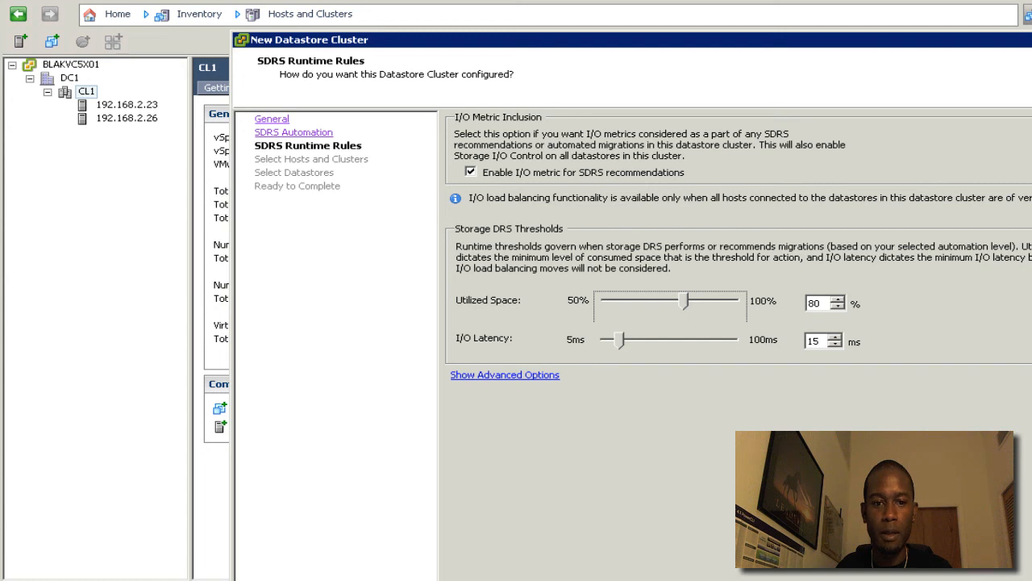
Include only cluster CL1 (not the DC1 datacenter) and continue to Select Datastores
key(Return)
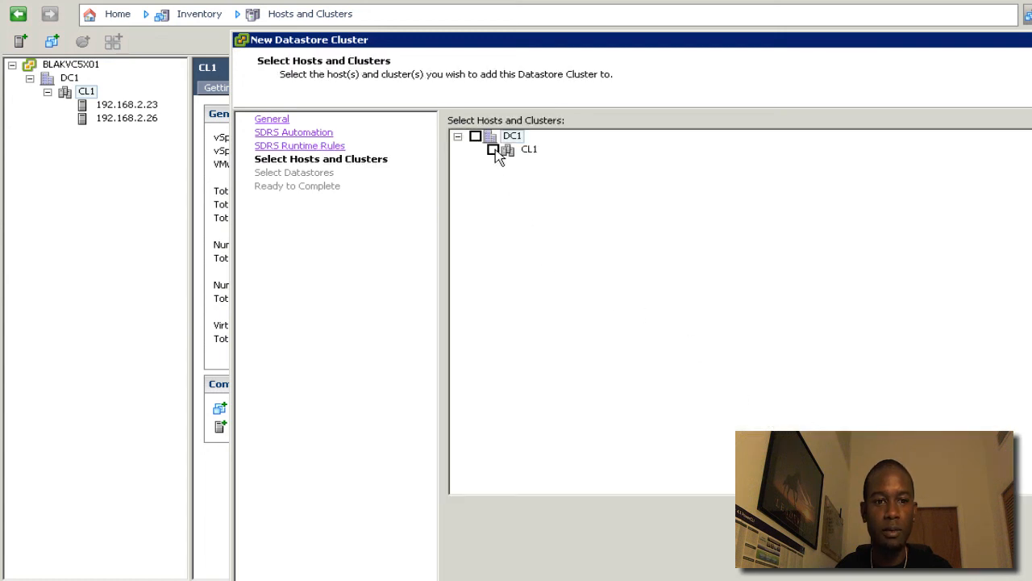
click(494, 150)
click(475, 136)
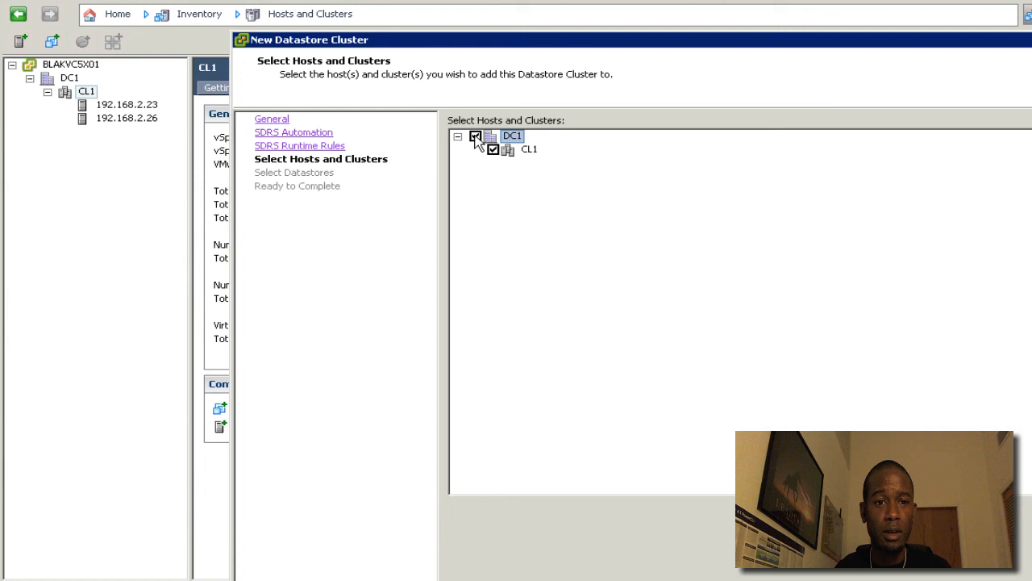
click(475, 137)
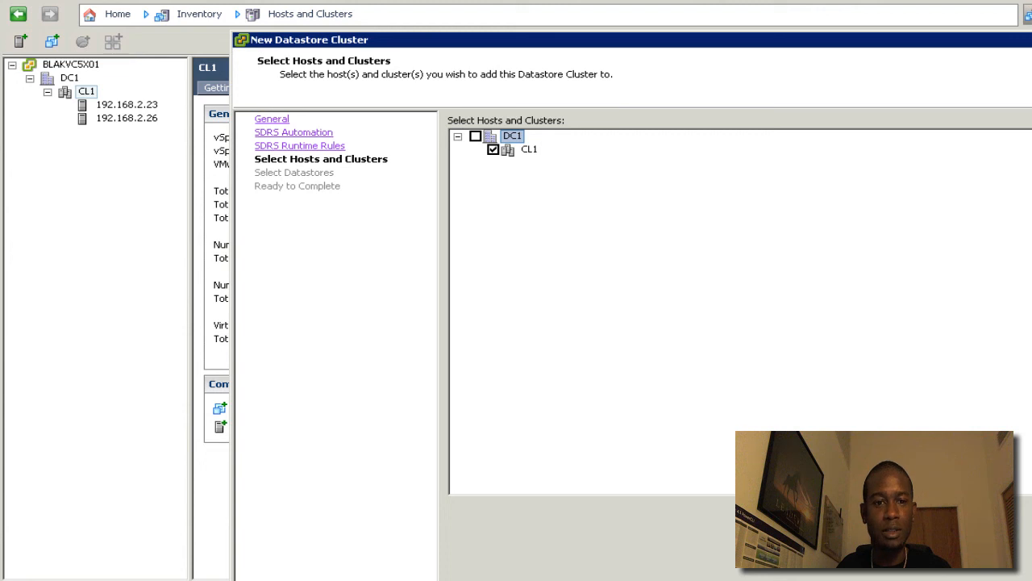
key(Return)
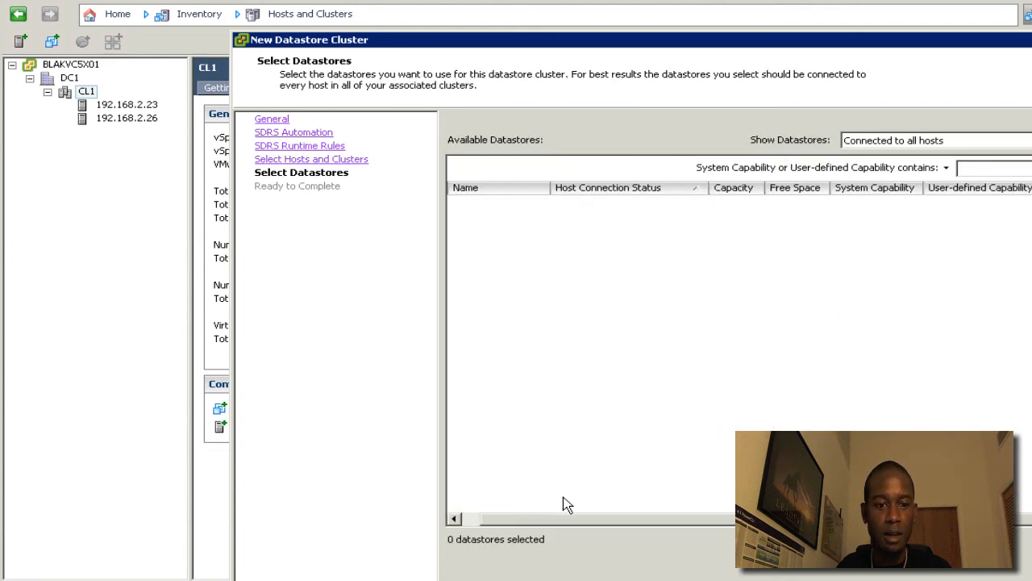
Switch Show Datastores to 'Show all datastores' instead of only fully connected ones
click(456, 519)
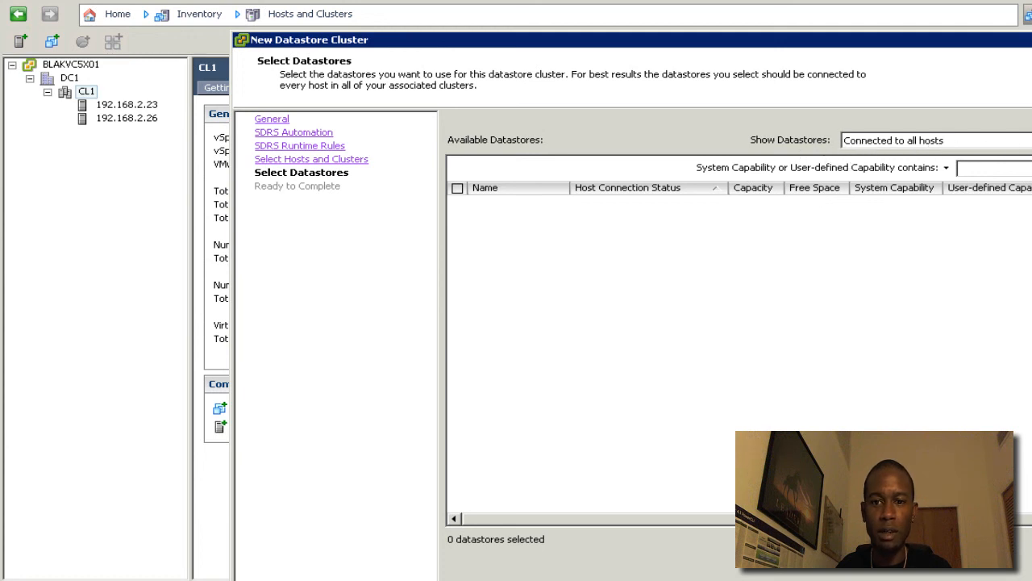
click(934, 142)
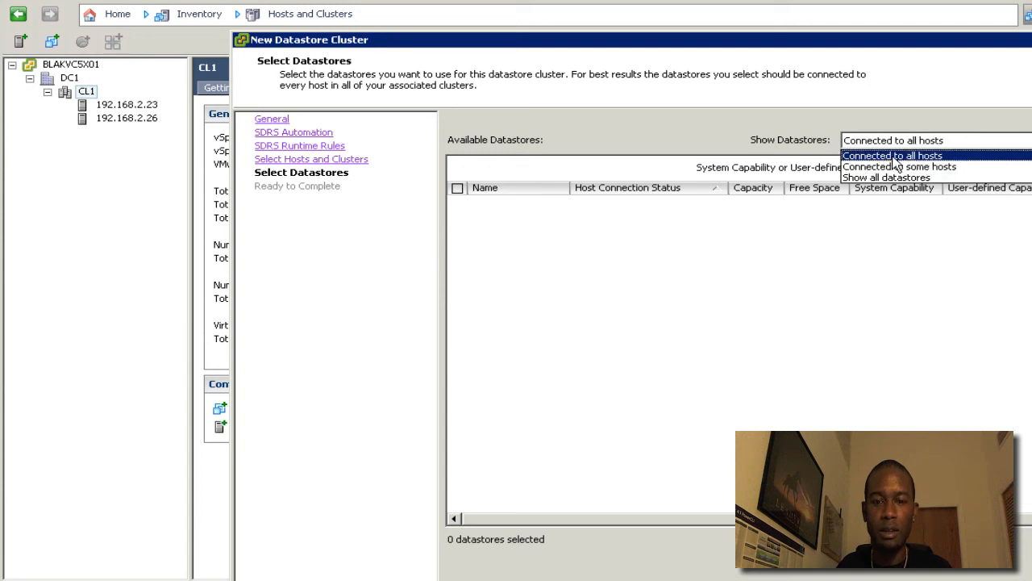
click(897, 156)
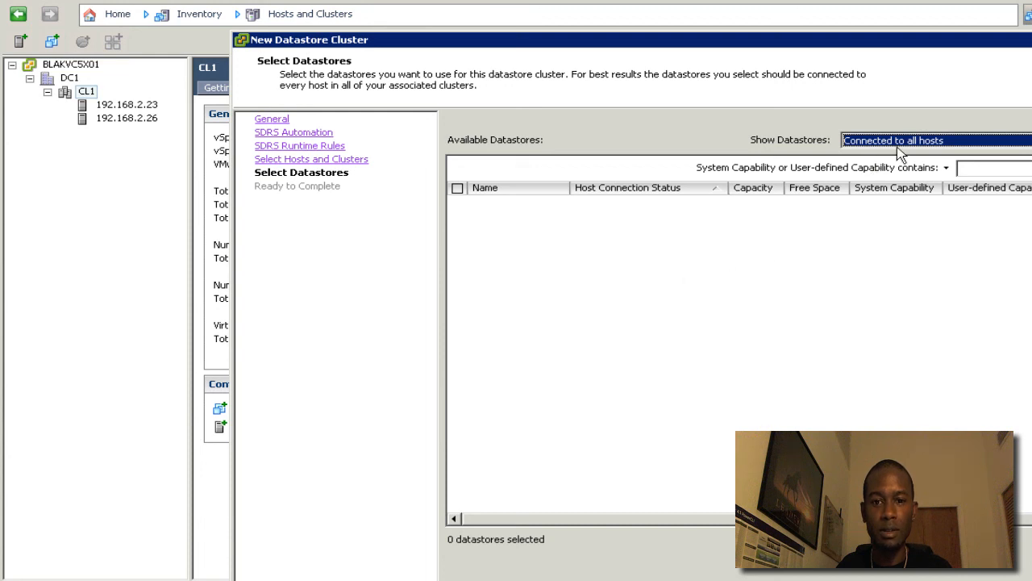
click(920, 140)
click(902, 178)
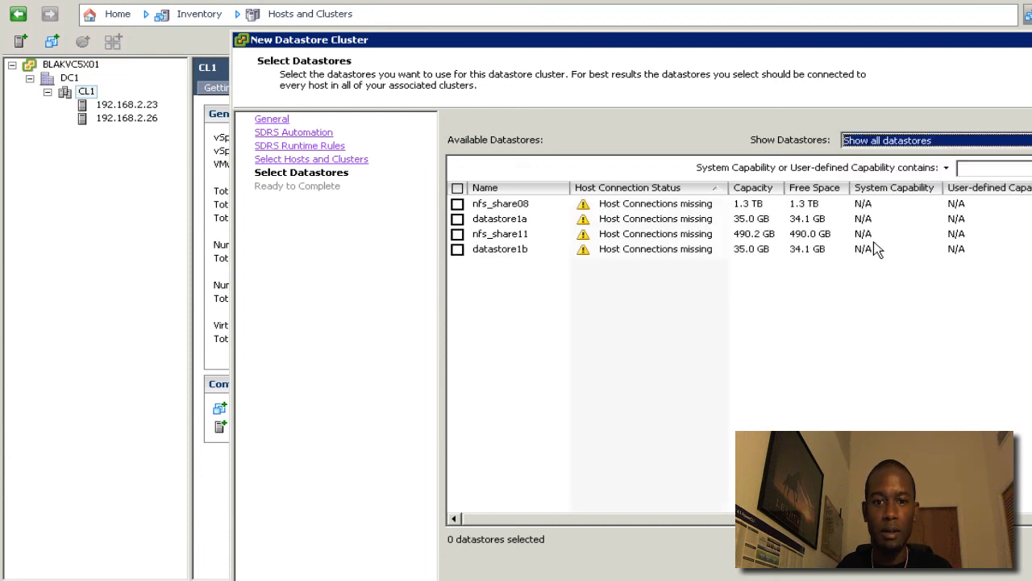
Inspect the nfs_share08 and nfs_share11 entries flagged with missing host connections
click(500, 234)
click(500, 203)
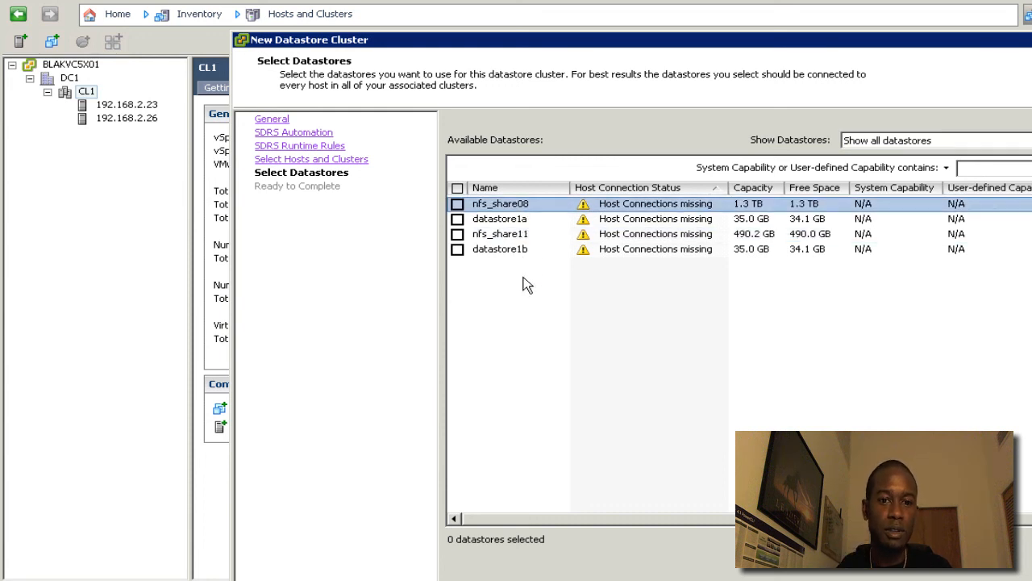
click(658, 236)
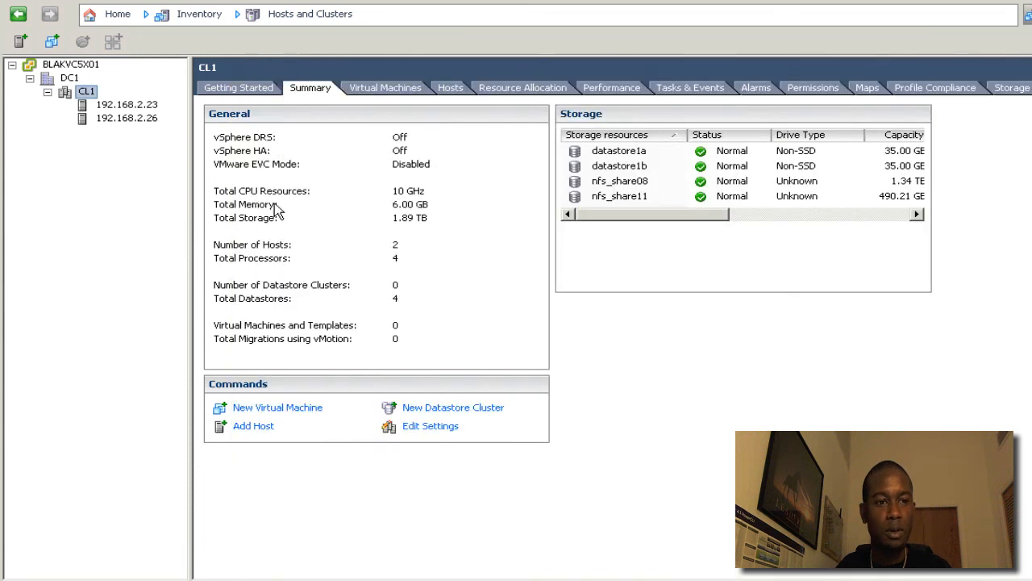
From host 192.168.2.26's storage configuration, start adding Network File System storage
click(127, 118)
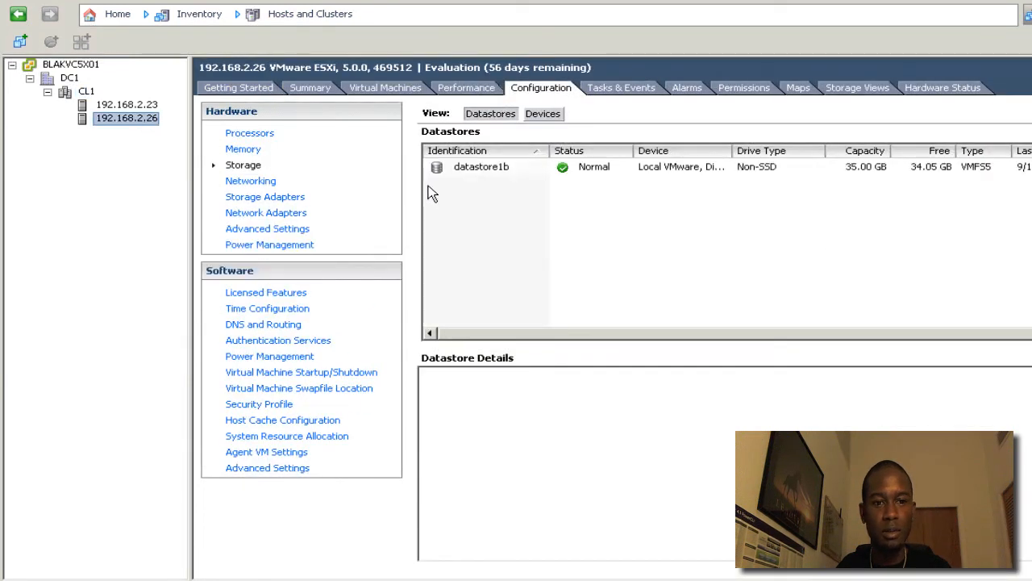
click(435, 193)
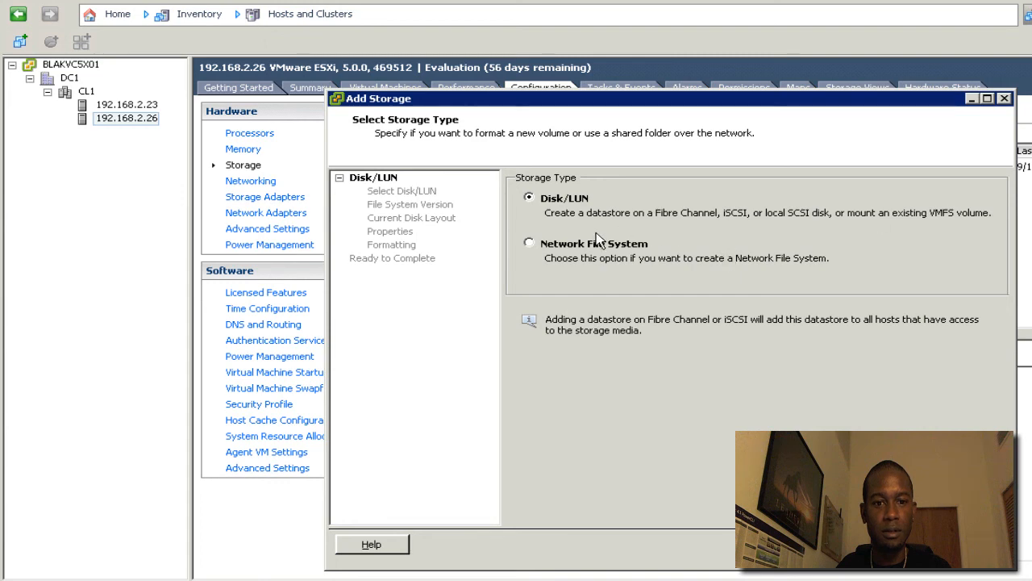
click(550, 244)
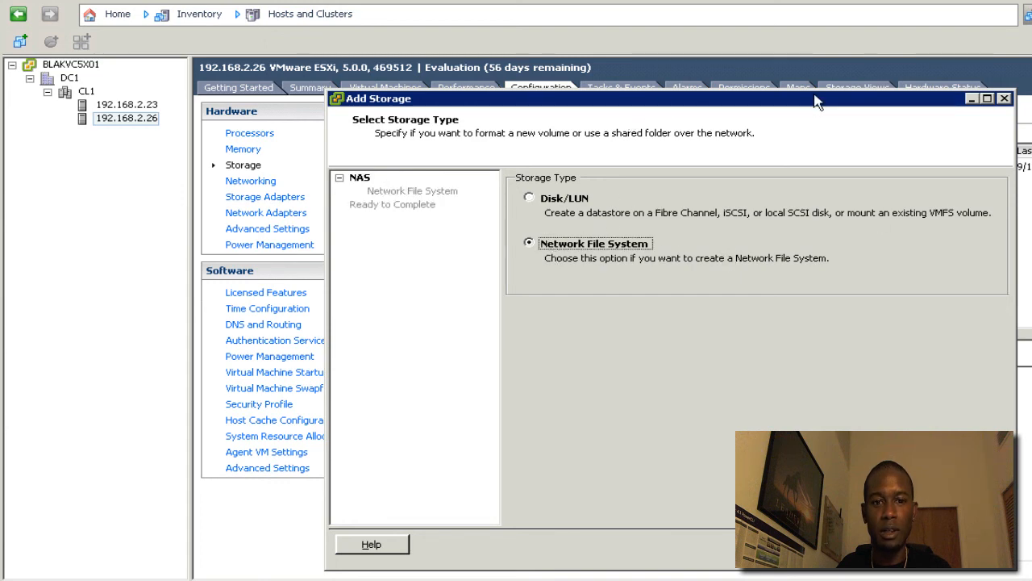
drag(816, 99, 1000, 93)
key(Return)
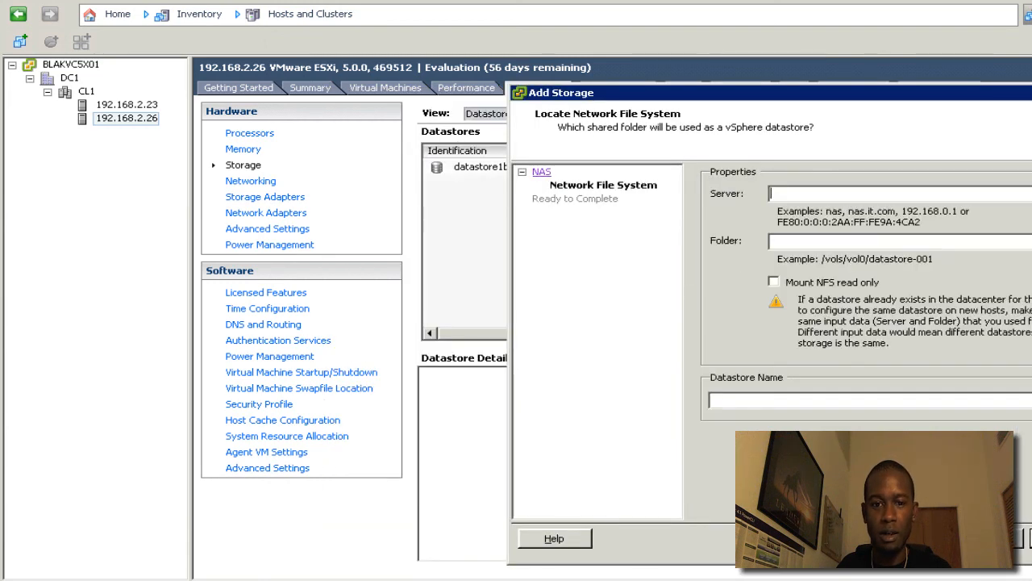
text(192)
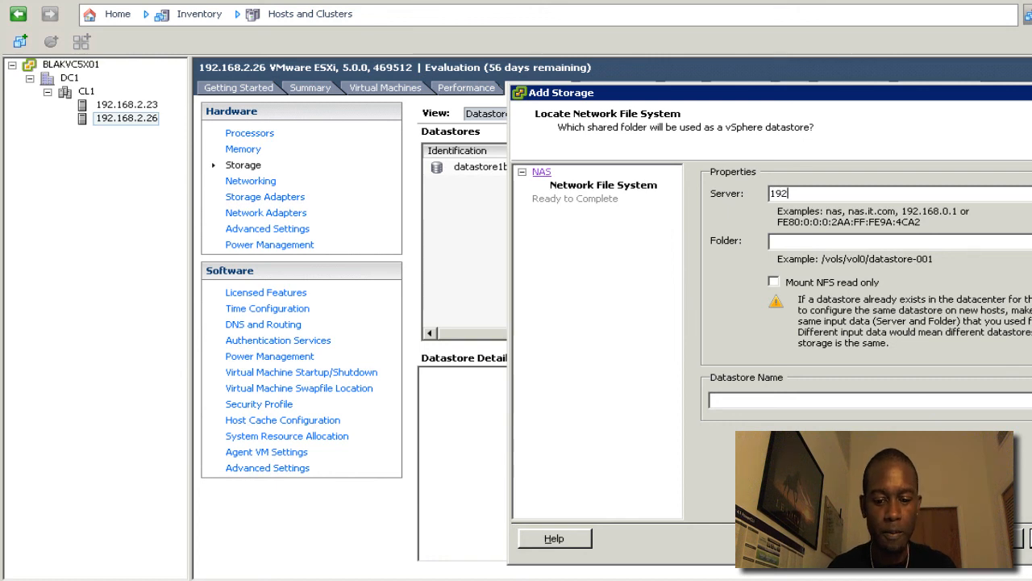
text(.168.)
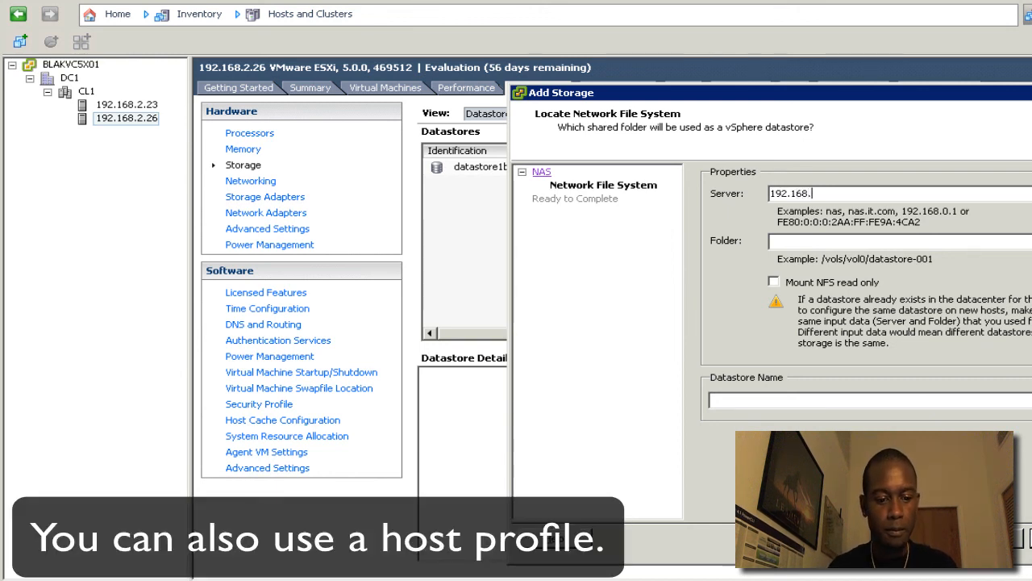
text(2.11)
Mount 192.168.2.11:/export as NFS datastore nfs_share11 and finish the wizard
key(Tab)
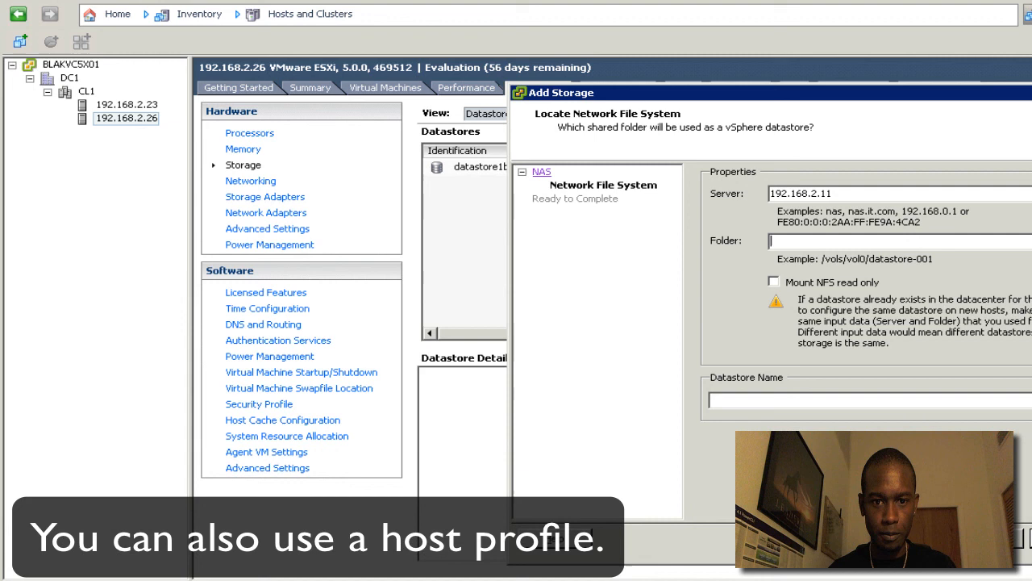
text(/export)
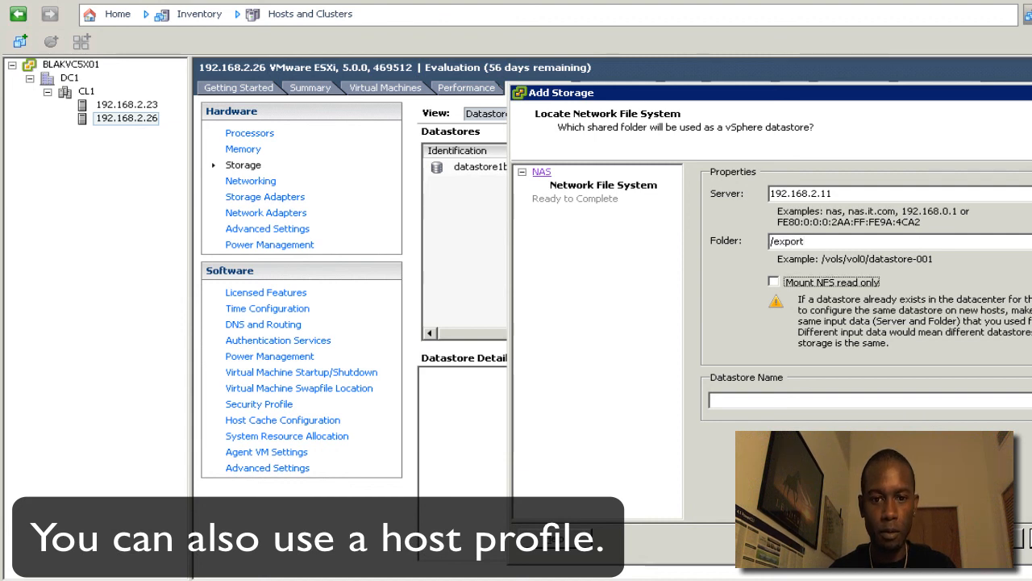
key(Tab)
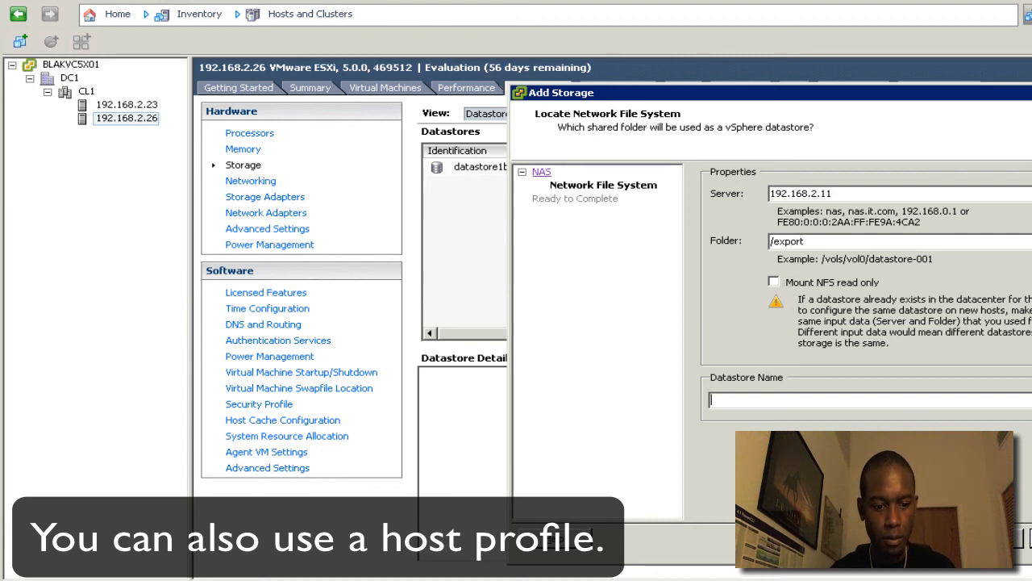
text(nfs_share)
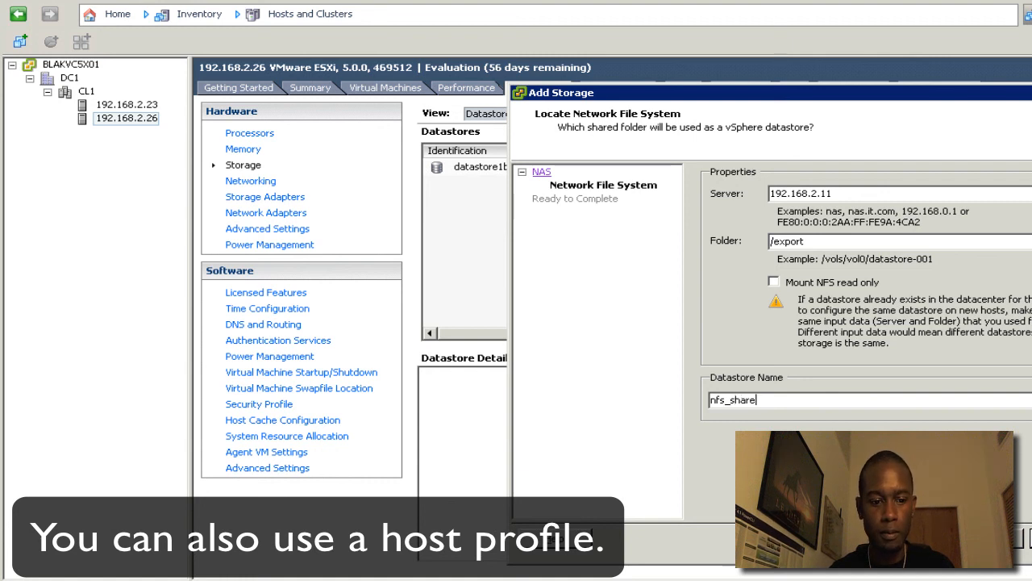
text(11)
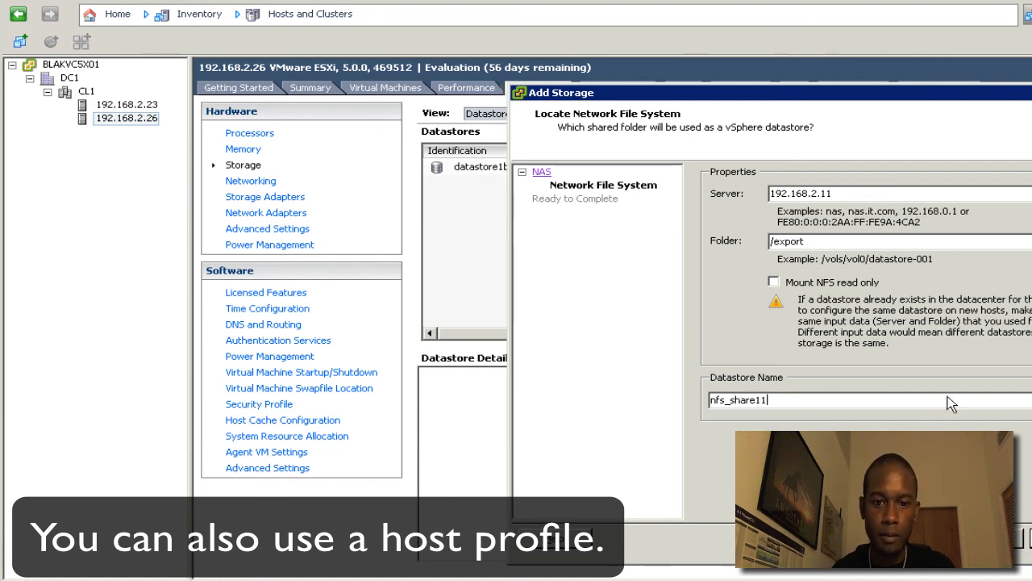
click(1028, 539)
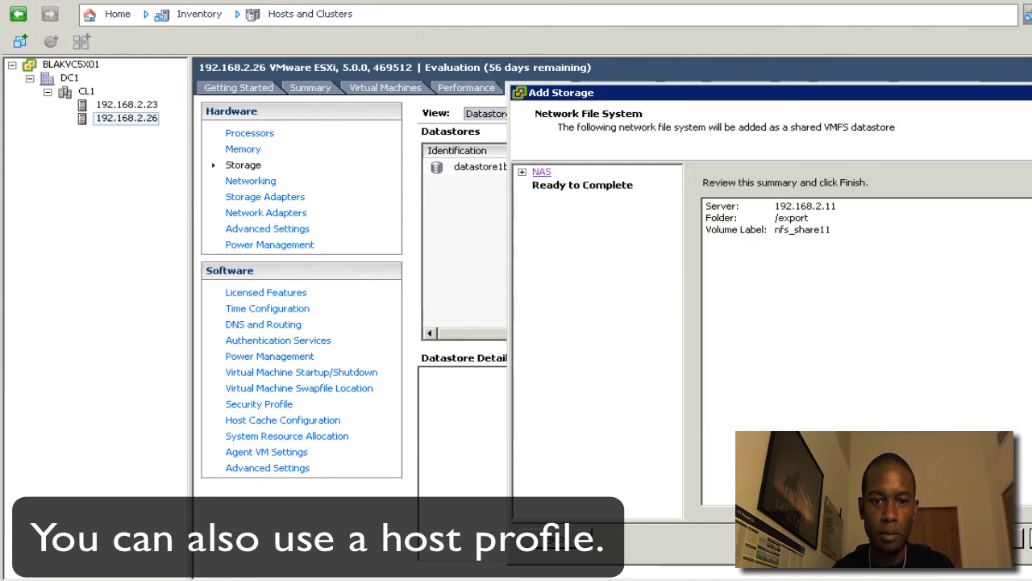
click(1023, 538)
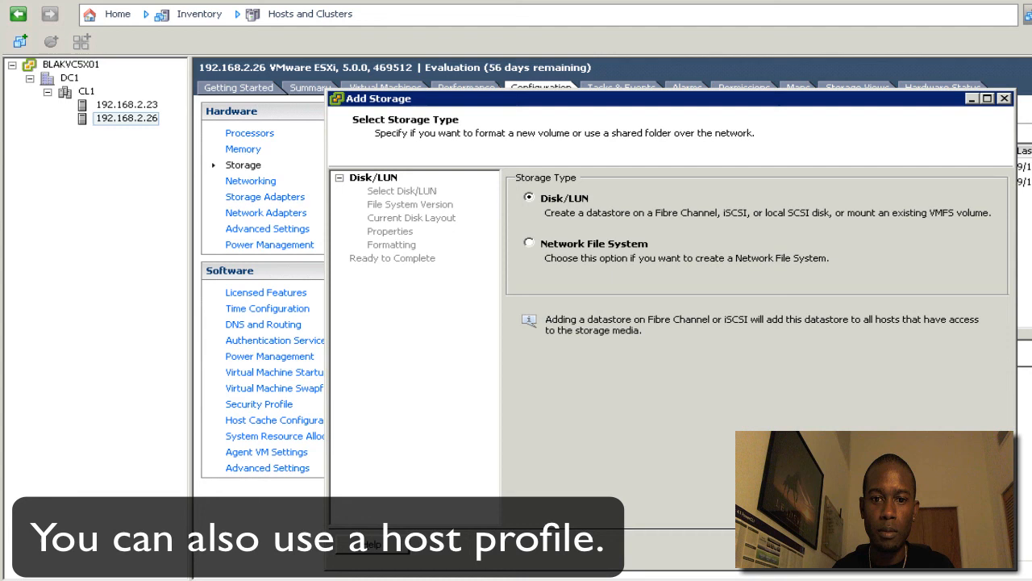
Add NFS datastore nfs_share08 from server 192.168.2.8, folder /export, on the same host
click(529, 243)
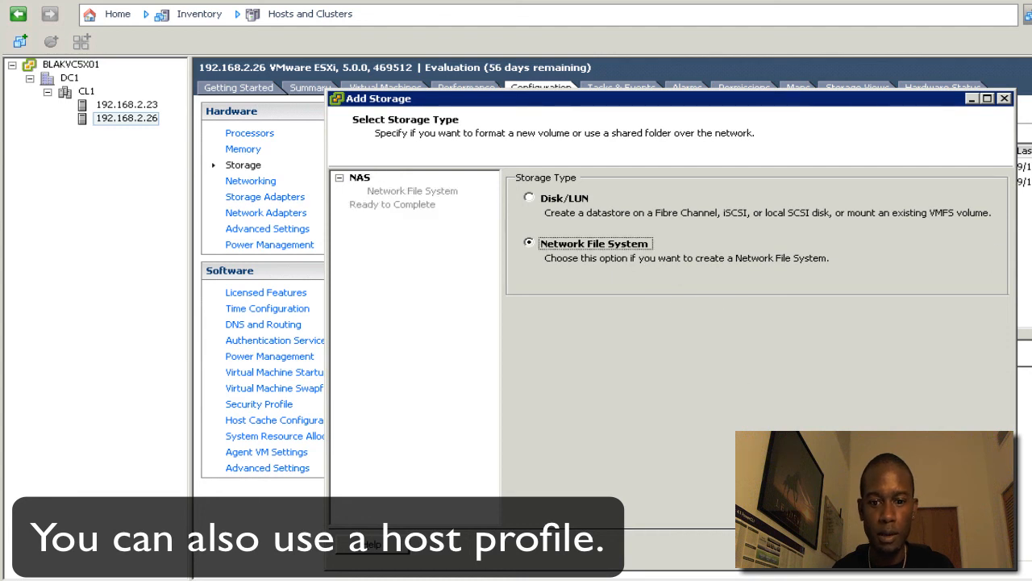
key(Return)
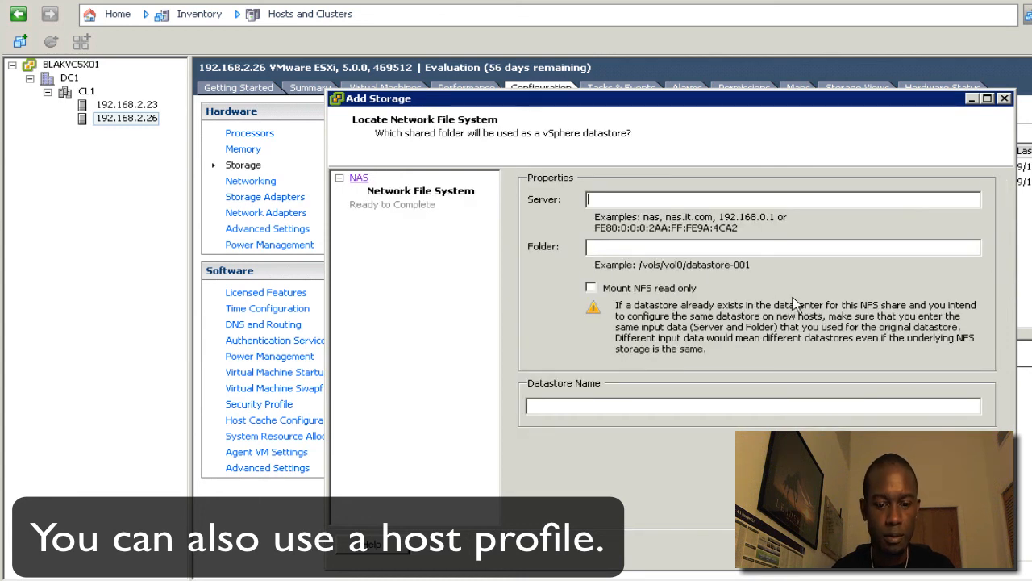
text(192.1)
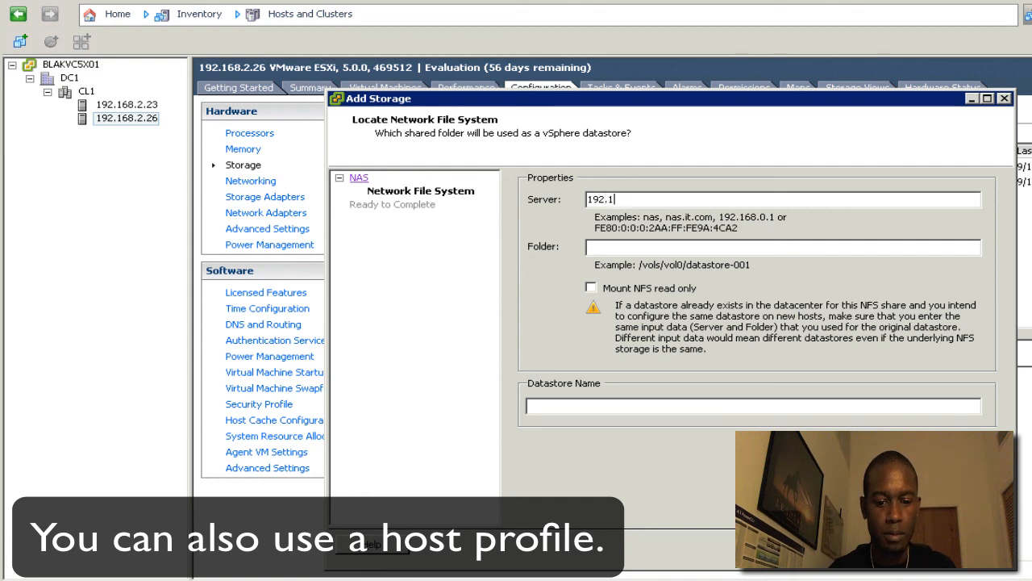
text(2.)
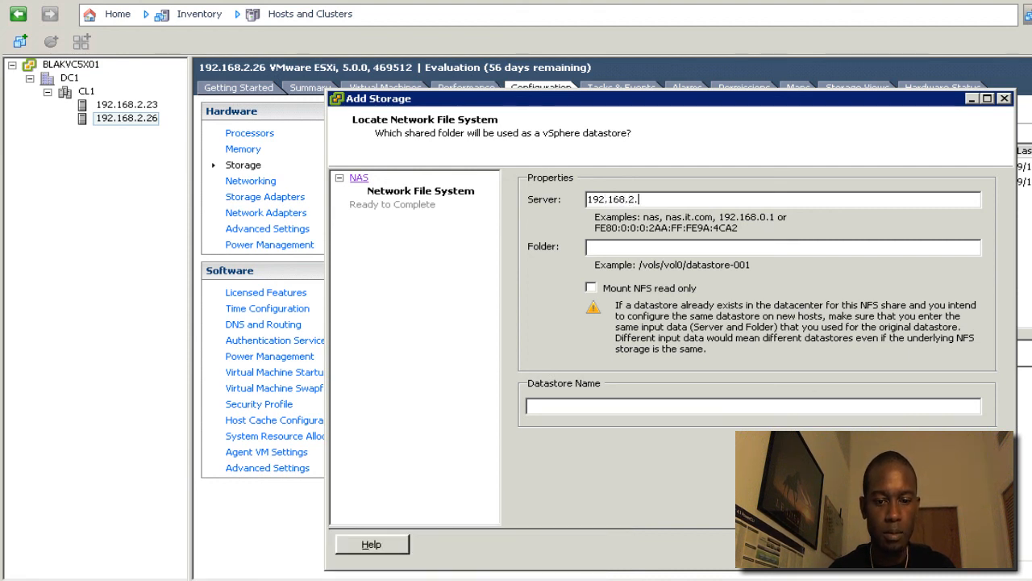
text(exp)
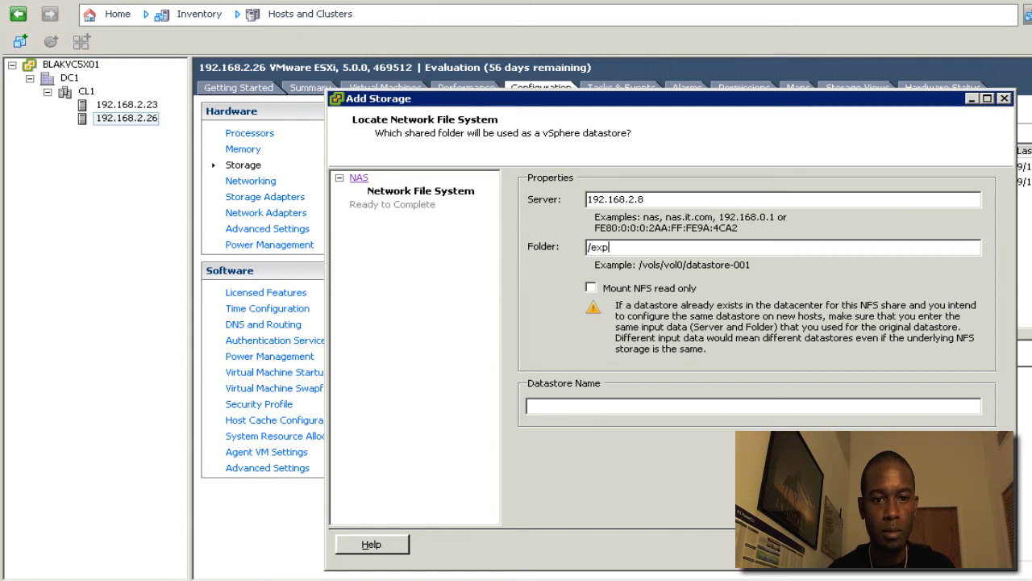
text(t)
key(Tab)
key(Tab)
text(nfs)
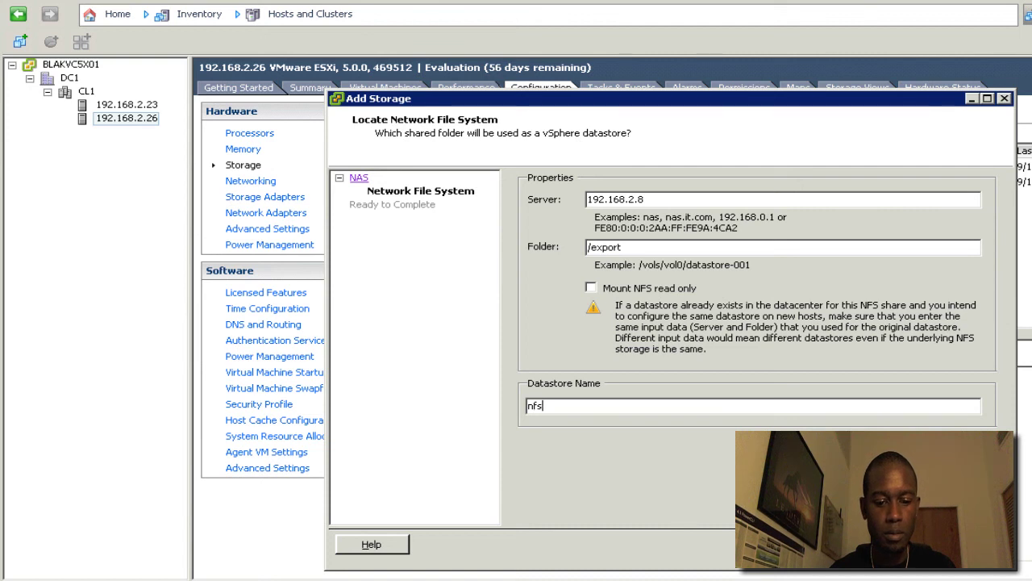
text(_share0)
text(8)
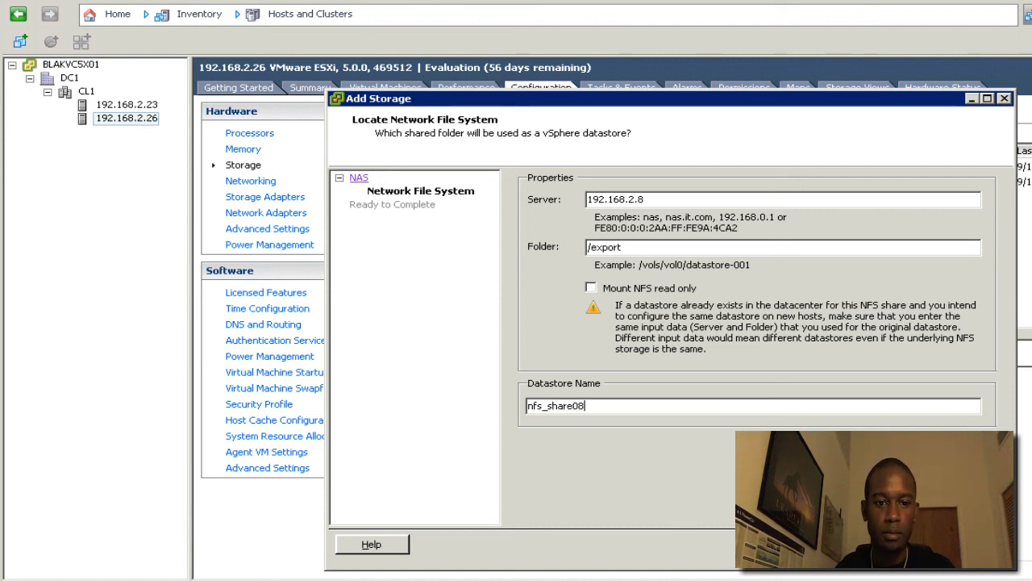
key(Return)
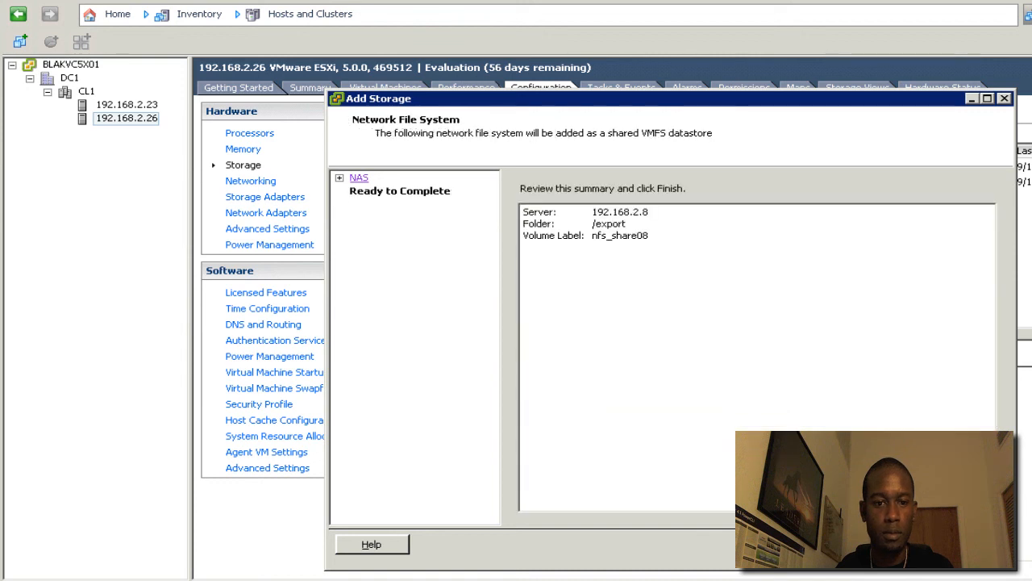
key(Return)
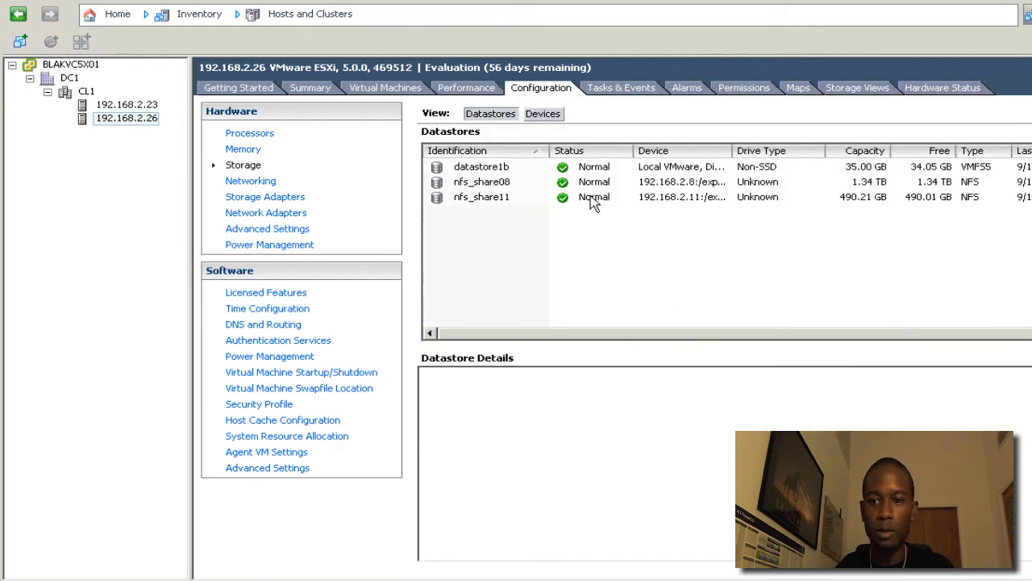
Check nfs_share11 on both hosts including 192.168.2.23, then return to the CL1 summary
click(484, 197)
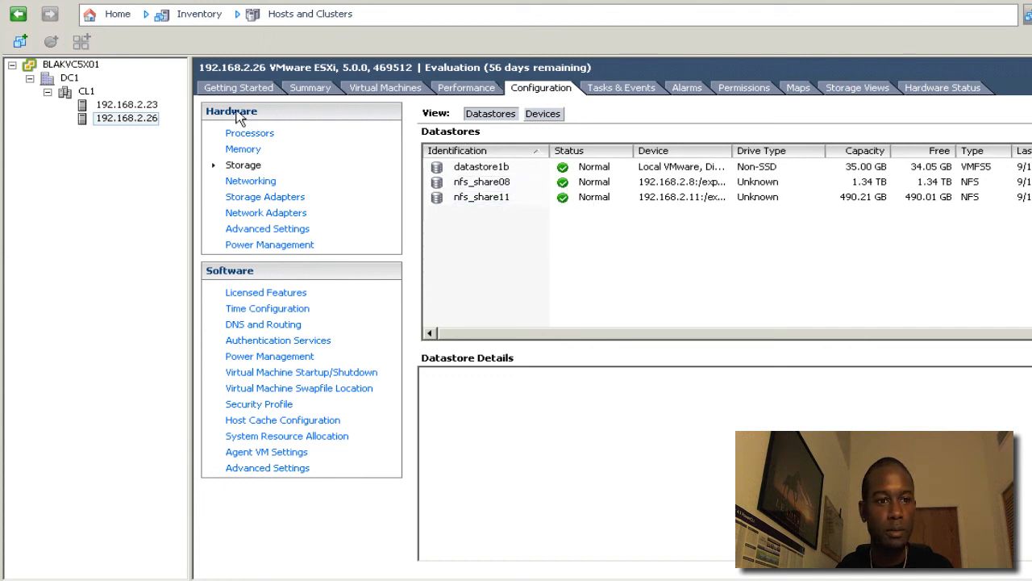
click(127, 105)
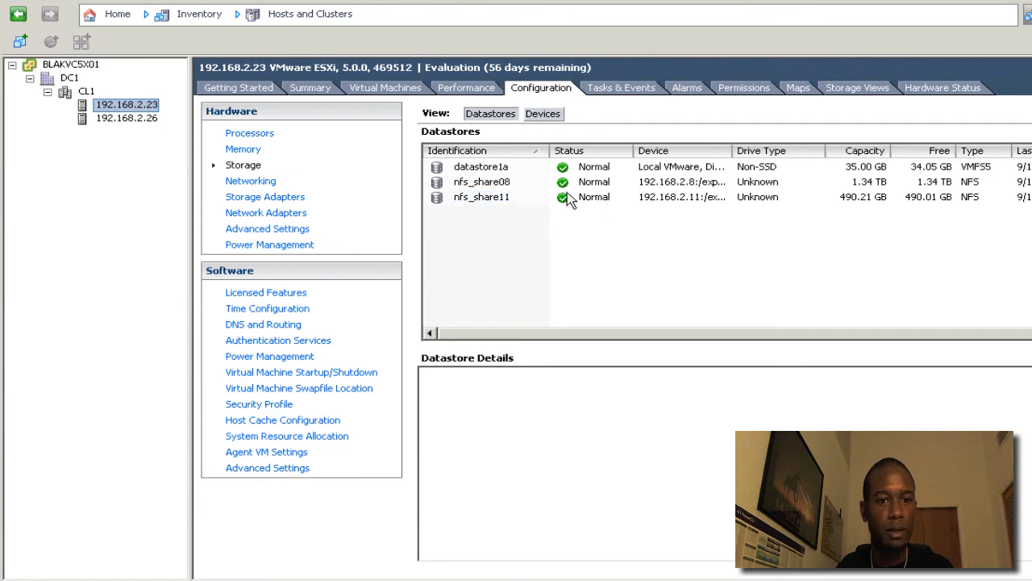
click(85, 90)
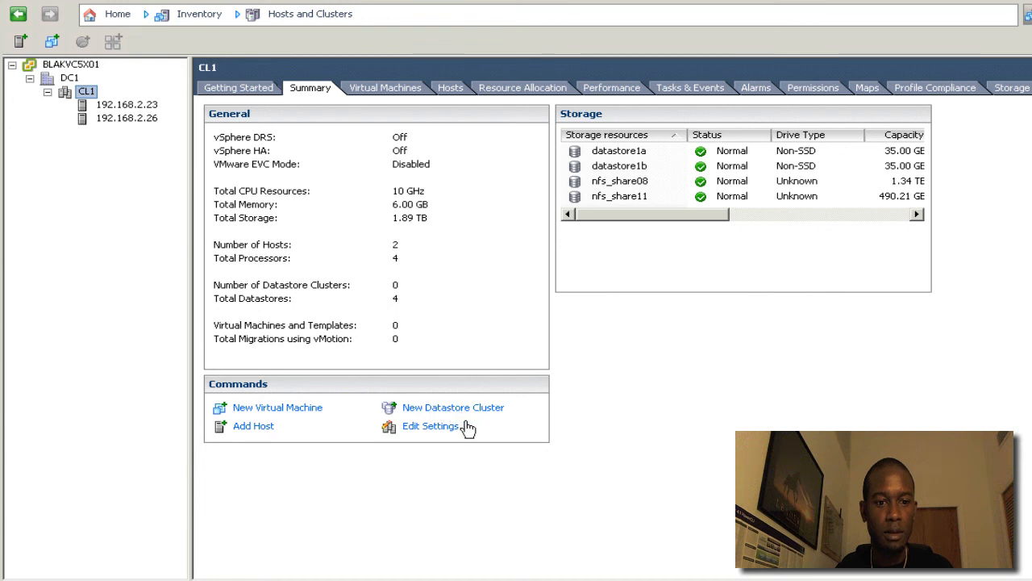
Recreate datastore cluster DSC1 as Fully Automated, keeping the default runtime rules
click(453, 407)
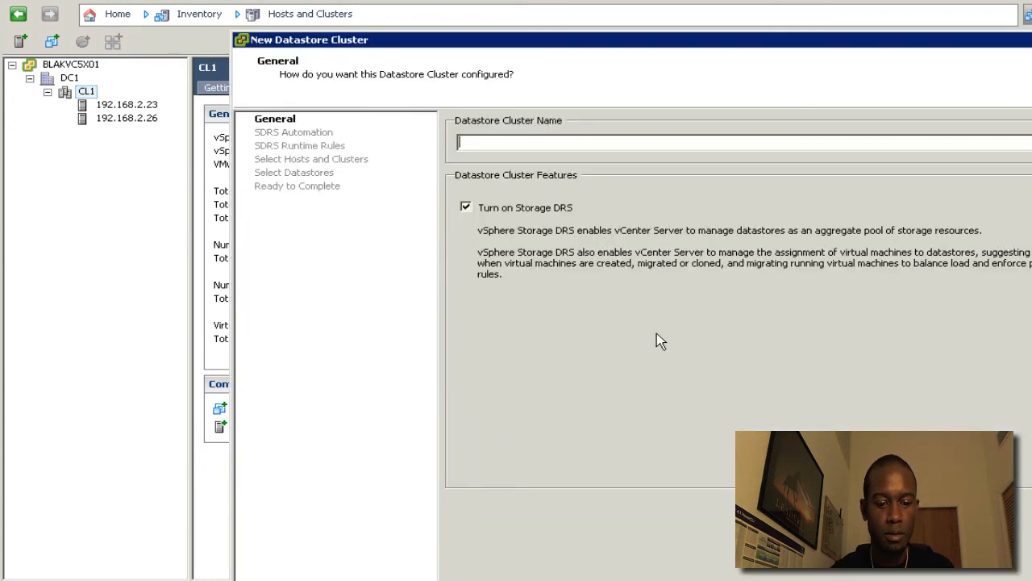
text(DSC1)
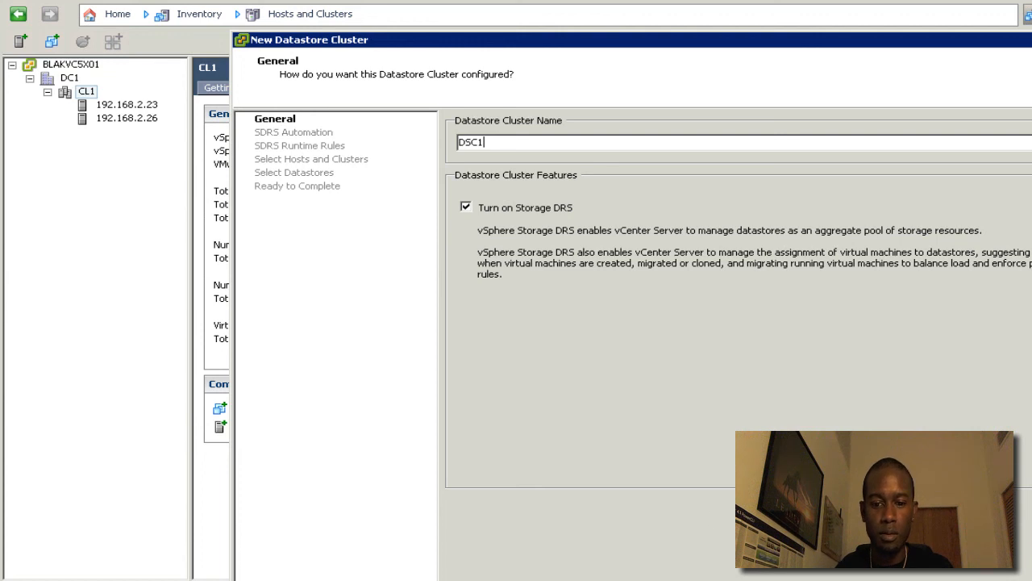
key(Return)
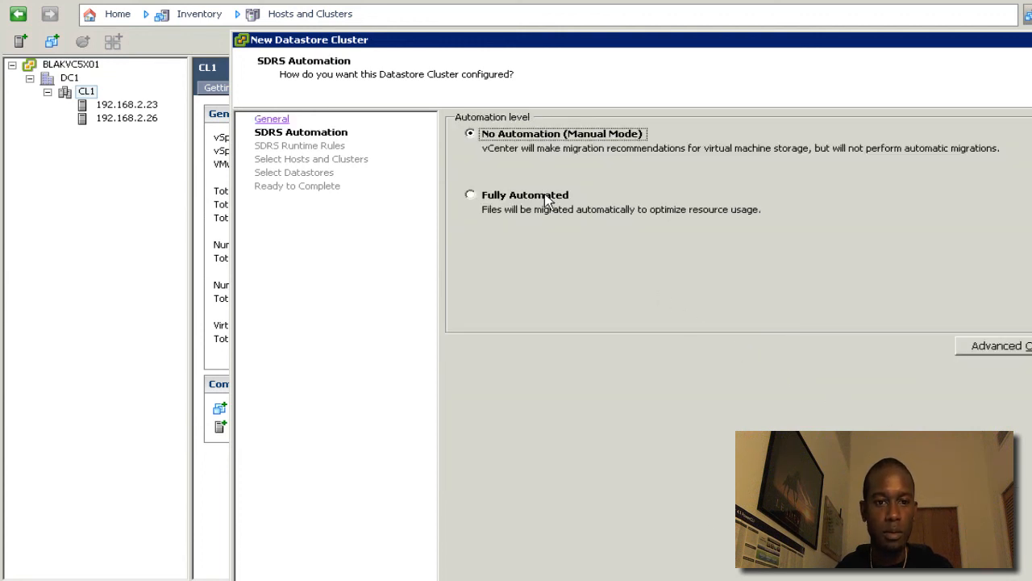
click(548, 200)
key(Return)
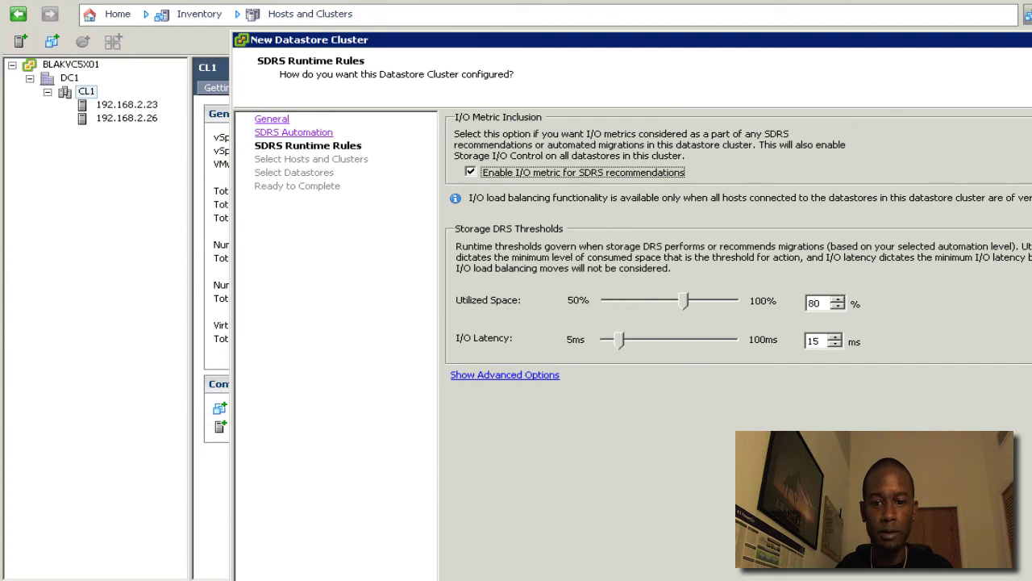
key(Return)
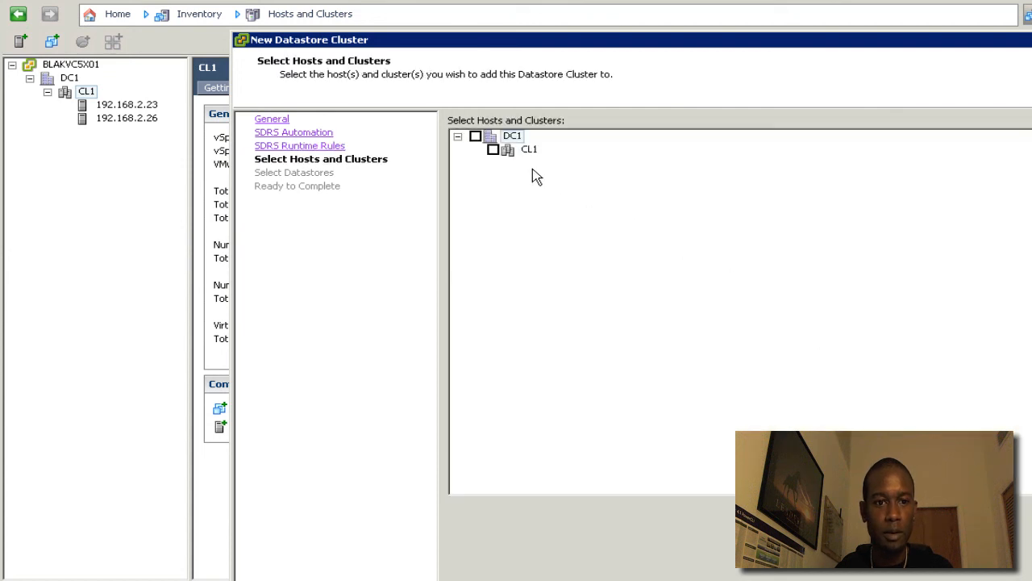
Attach DSC1 to cluster CL1 and include both nfs_share08 and nfs_share11
click(492, 150)
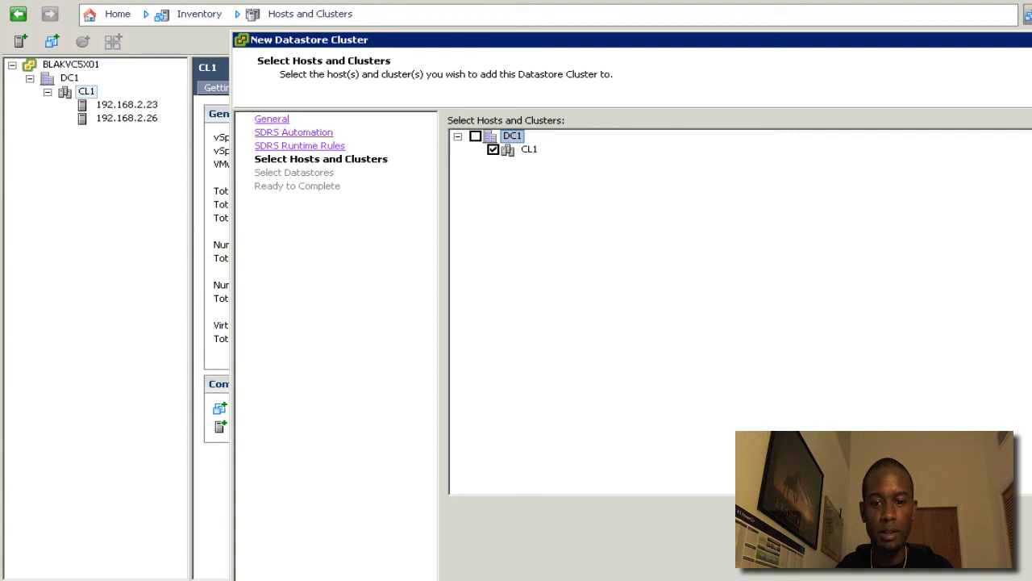
key(Return)
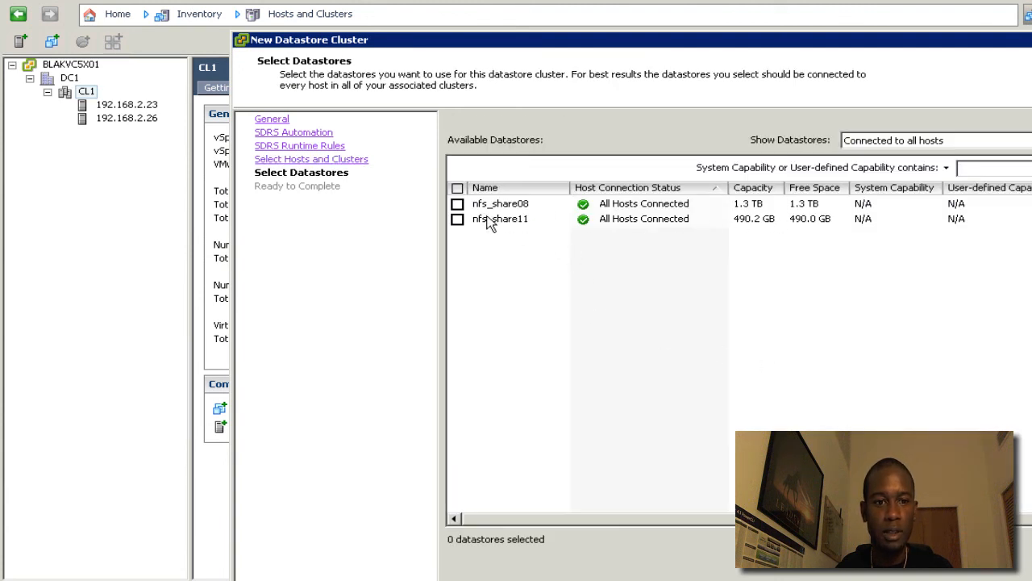
click(457, 203)
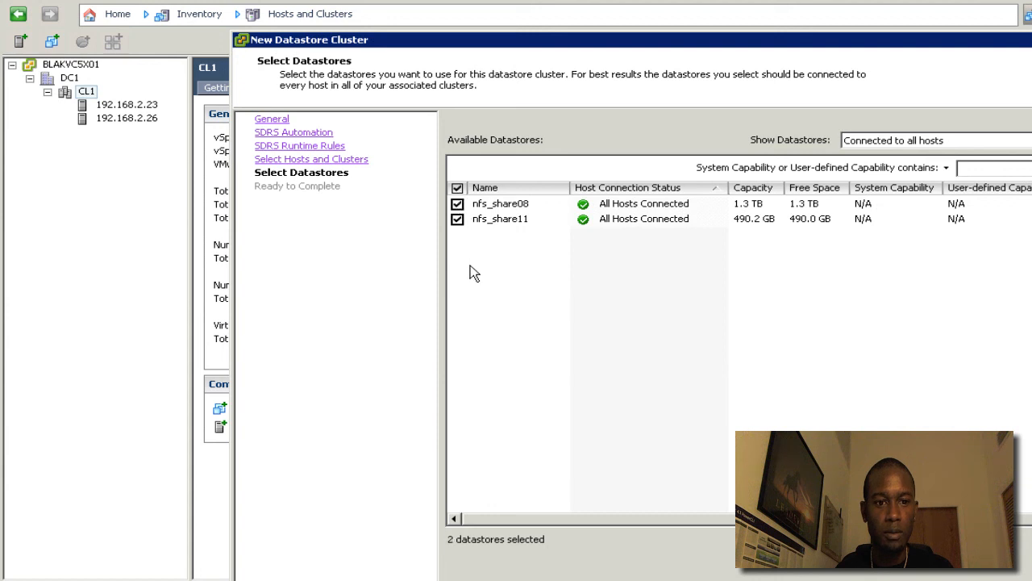
scroll(553, 265, right, 1)
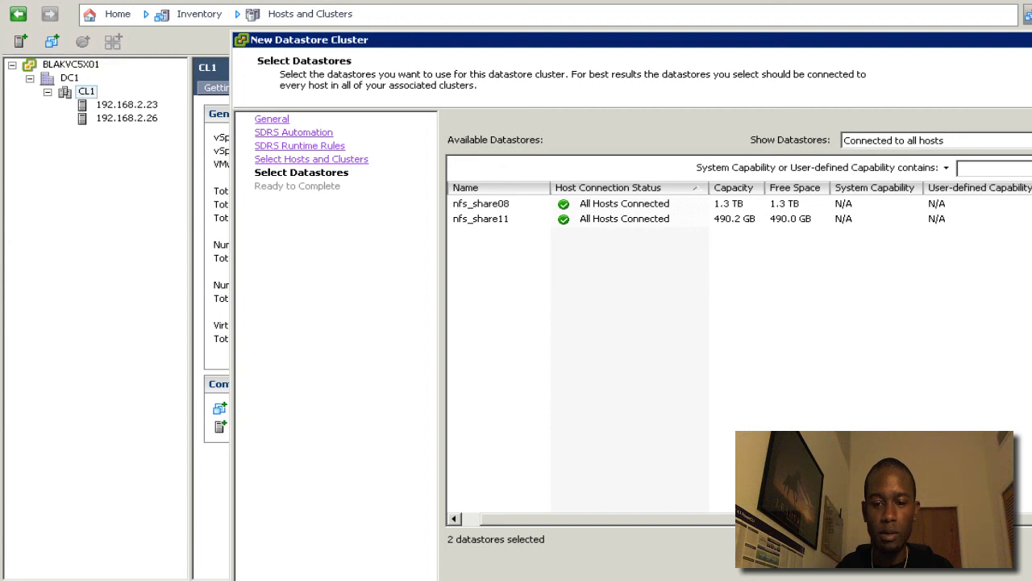
scroll(713, 532, left, 1)
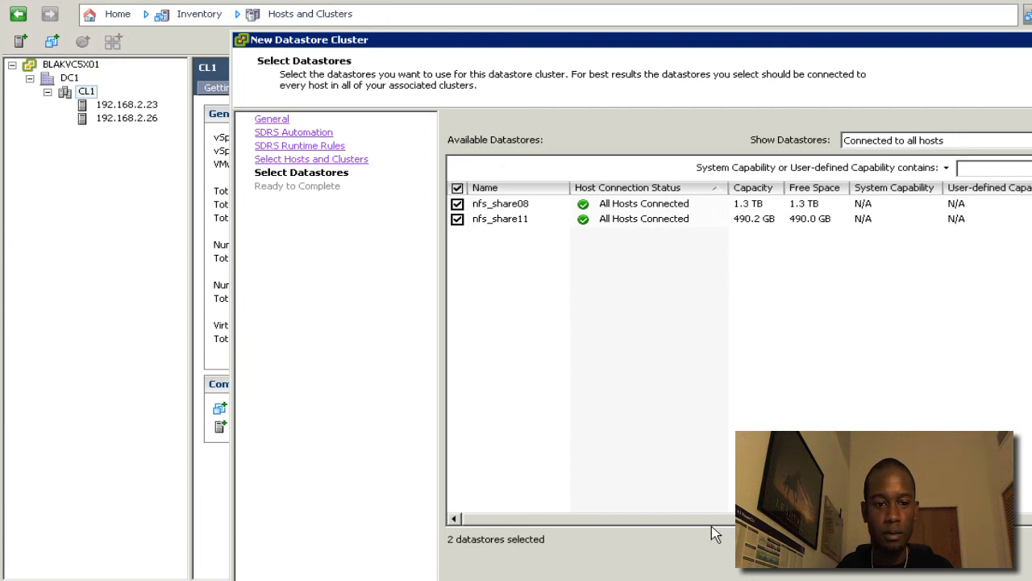
Review the Ready to Complete summary and finish creating datastore cluster DSC1
key(Return)
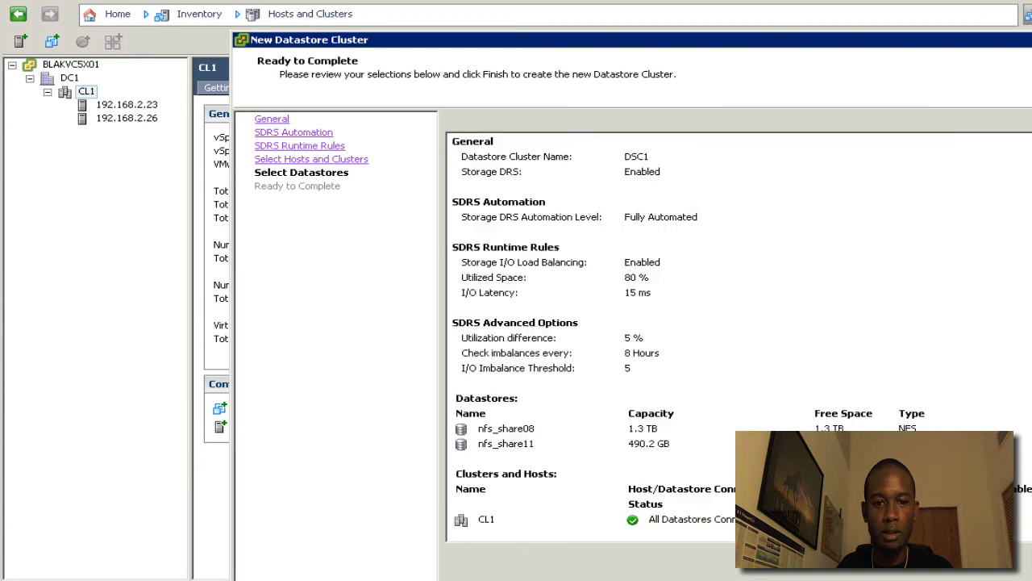
scroll(726, 322, down, 1)
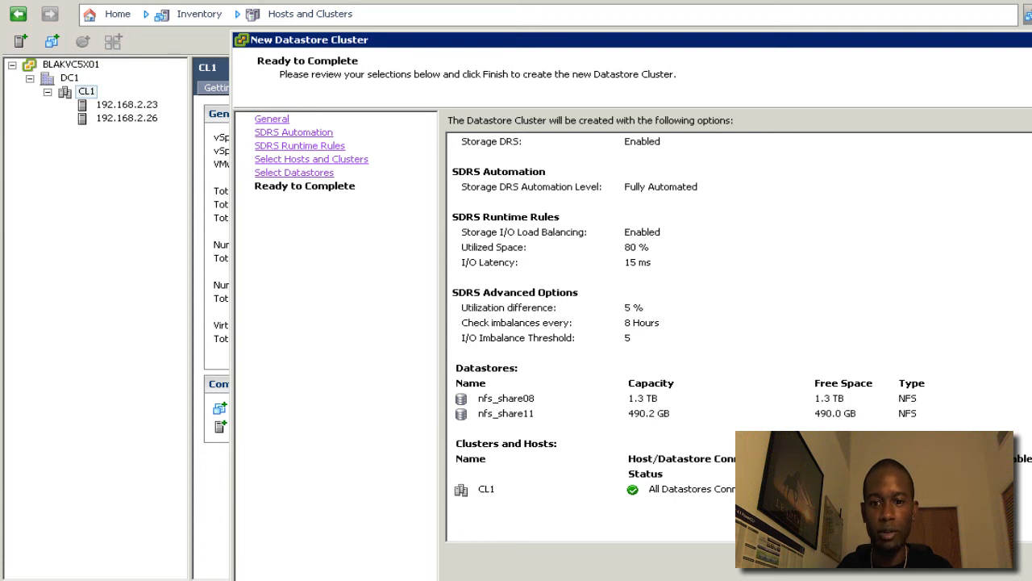
scroll(726, 323, up, 1)
scroll(726, 322, down, 1)
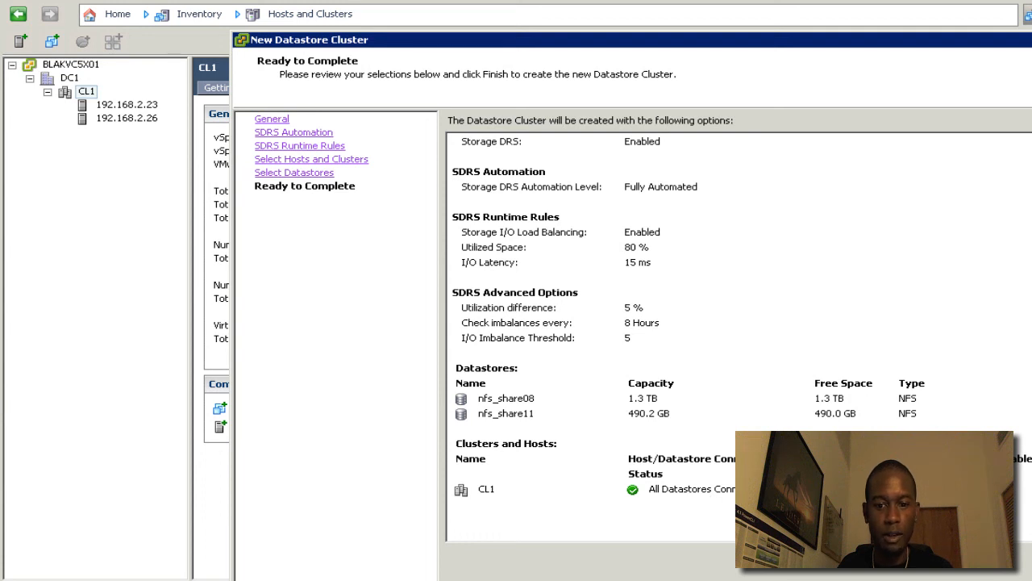
key(Return)
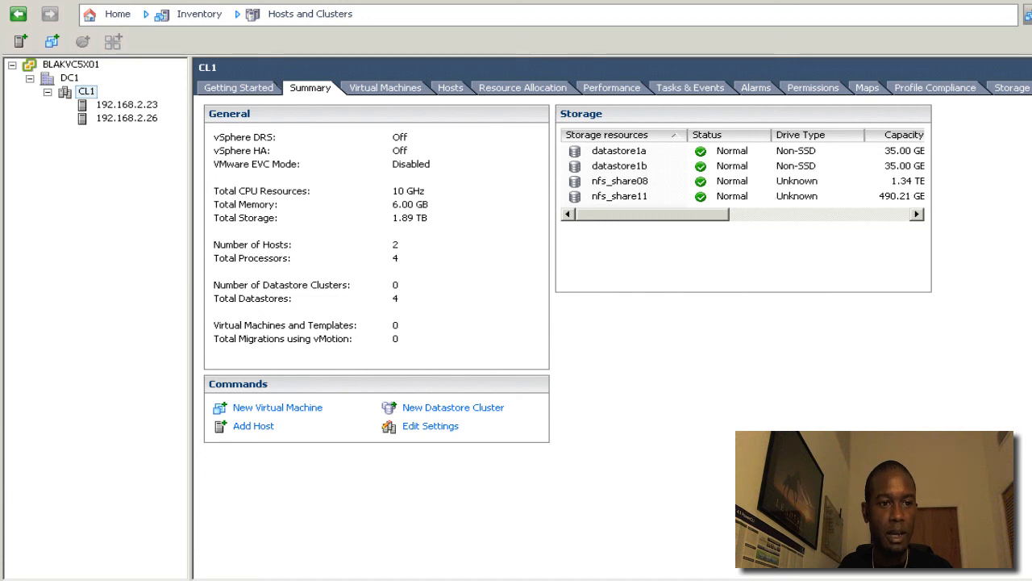
scroll(309, 355, down, 3)
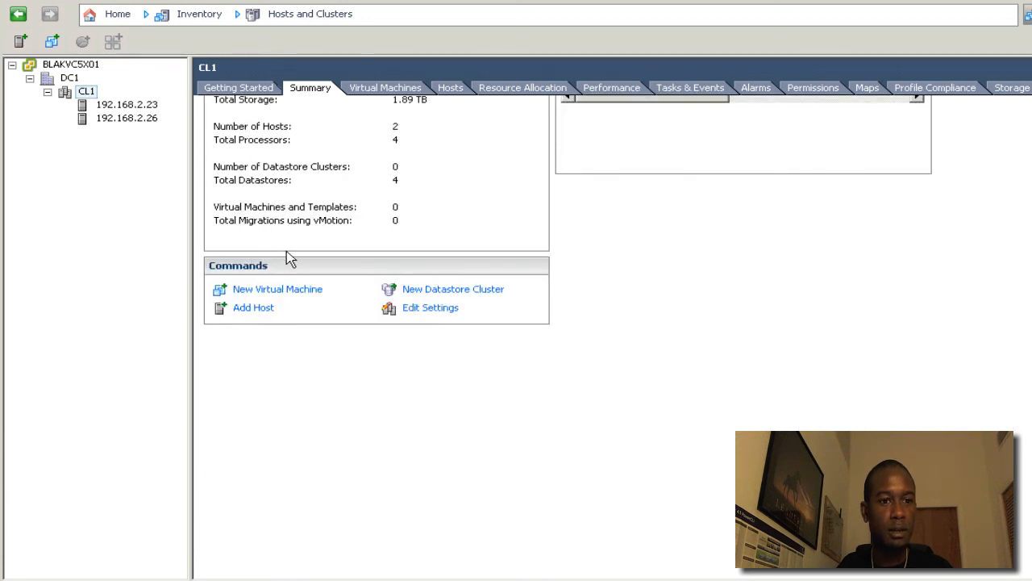
scroll(291, 258, up, 3)
In Datastores and Datastore Clusters, select DSC1's Summary and expand it to show nfs_share08 and nfs_share11
click(286, 14)
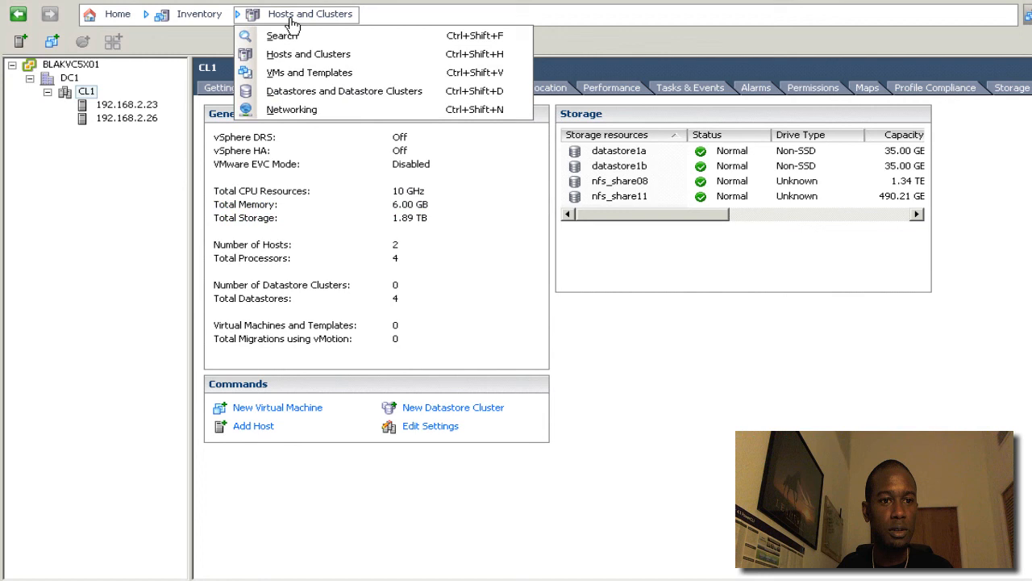
click(379, 96)
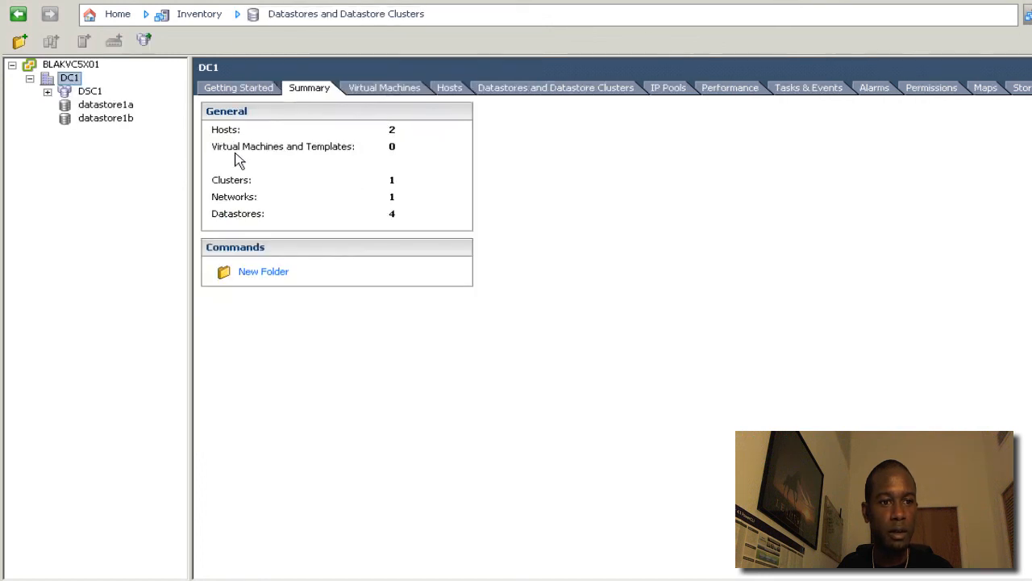
click(90, 92)
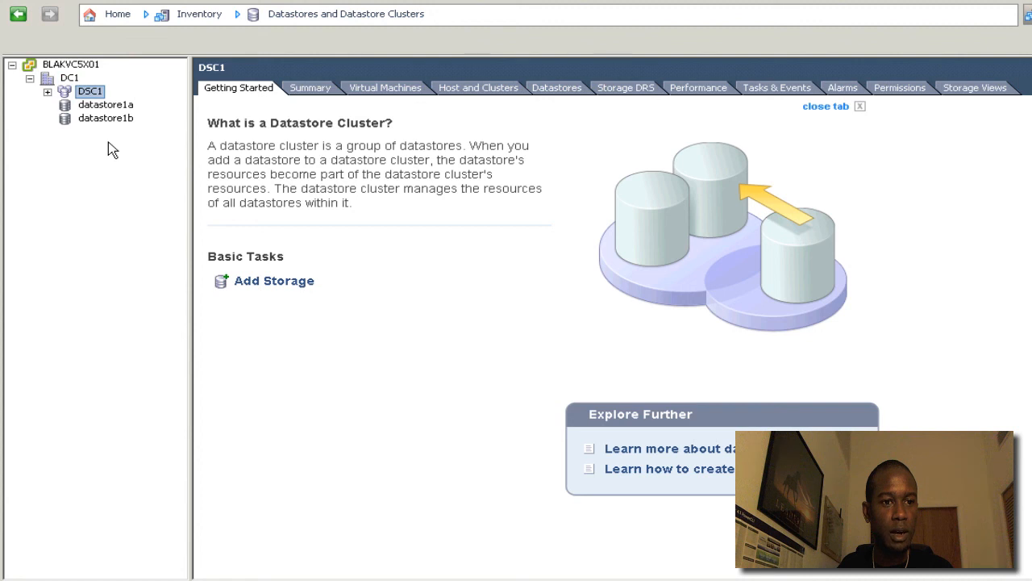
click(310, 87)
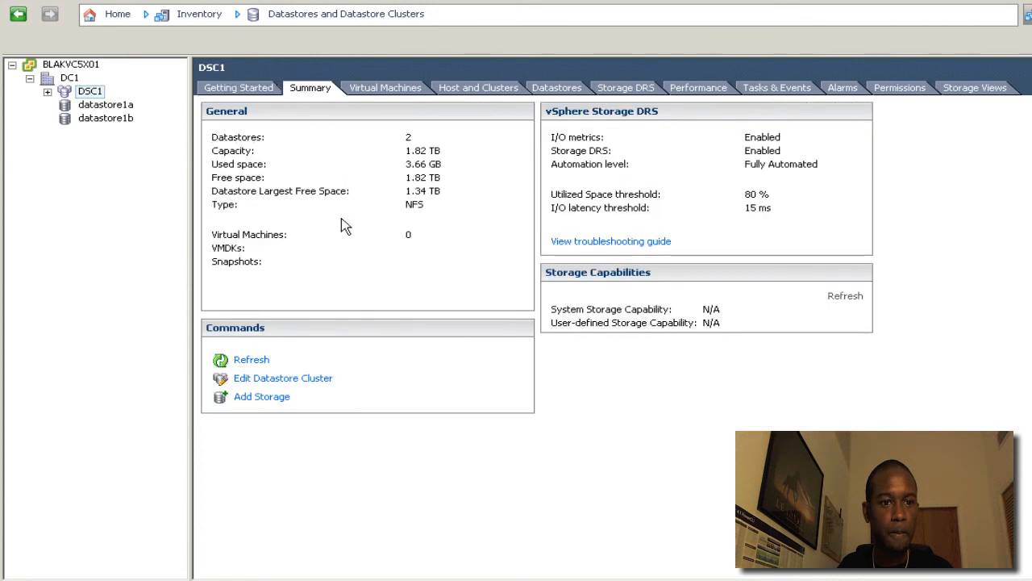
click(48, 91)
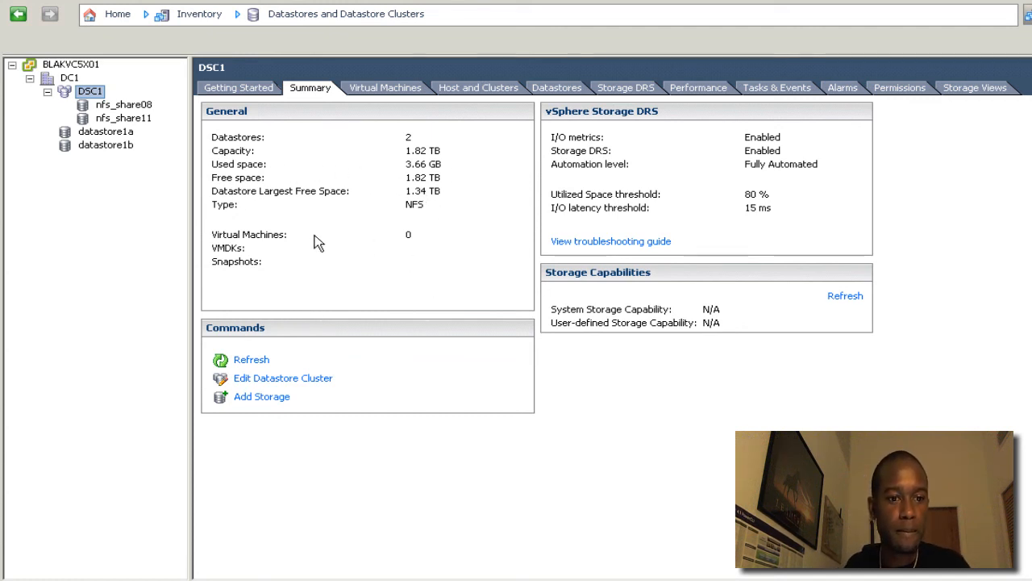
click(315, 379)
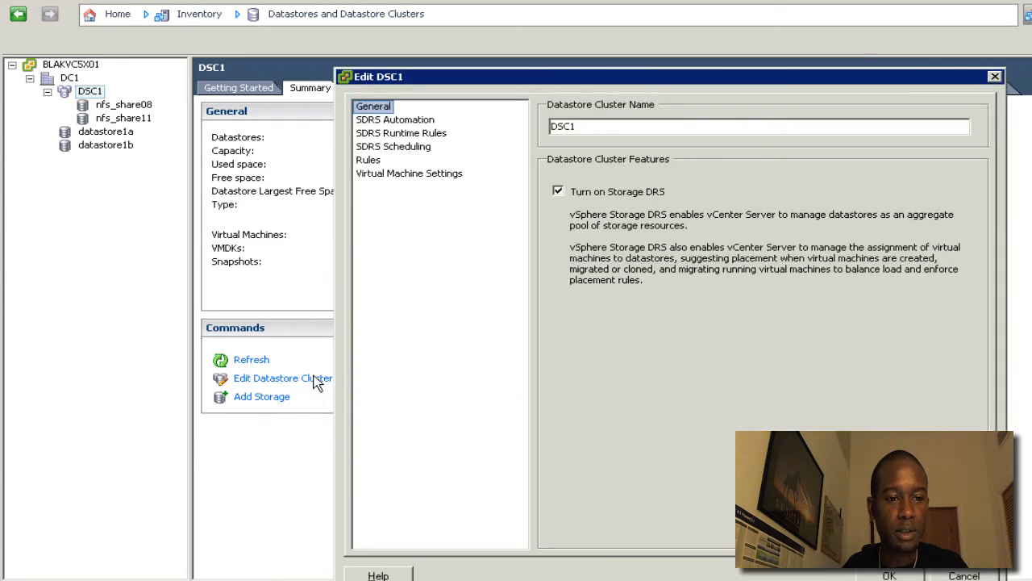
click(960, 575)
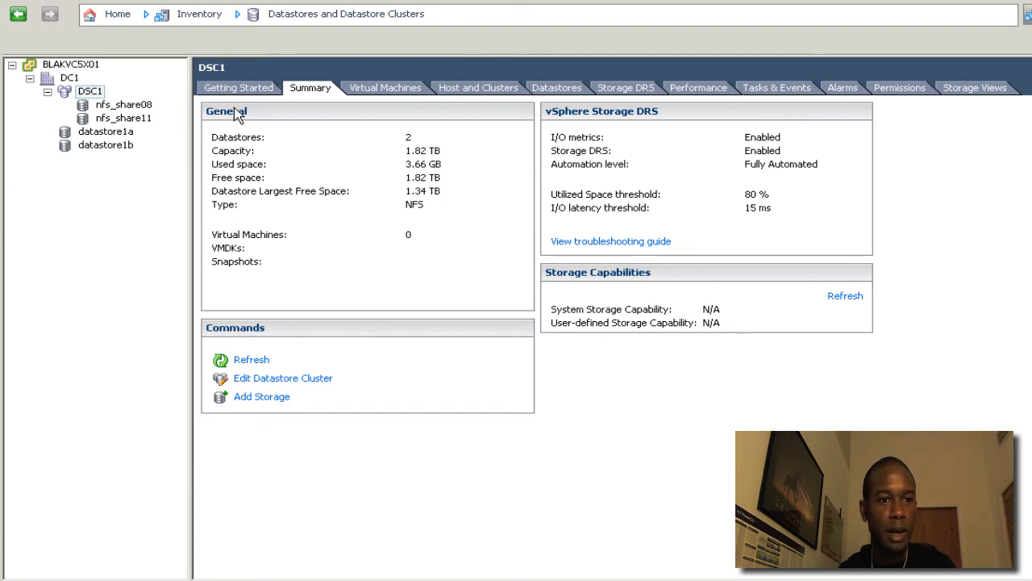
In Hosts and Clusters, view host 192.168.2.23's storage showing Storage I/O Control on nfs_share08 and nfs_share11
click(294, 13)
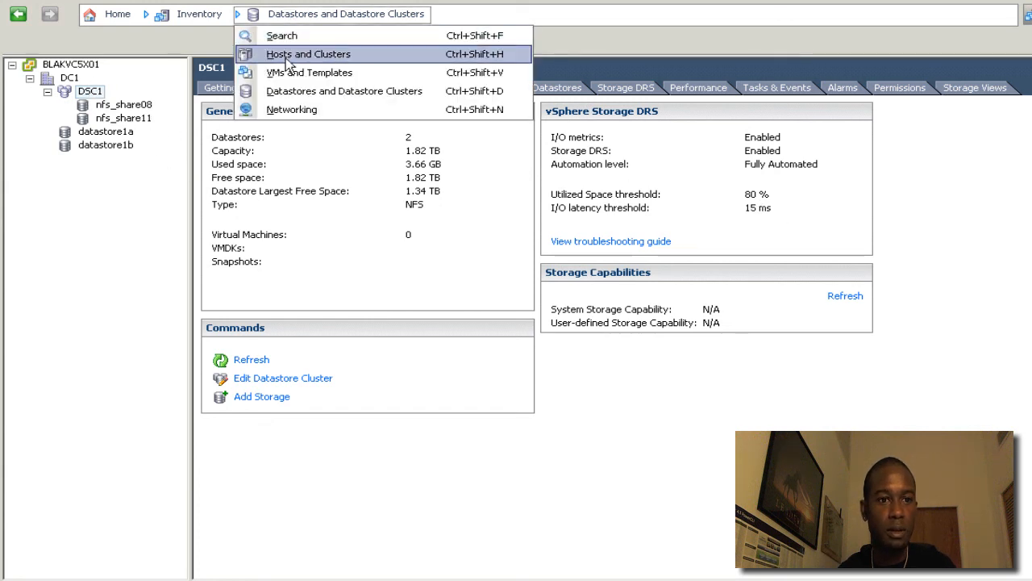
click(308, 54)
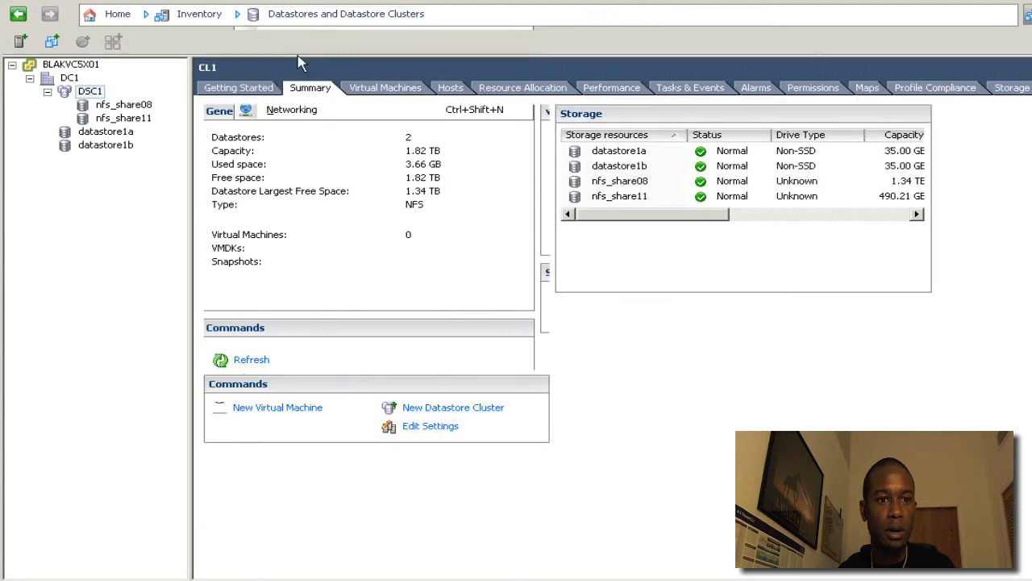
click(126, 105)
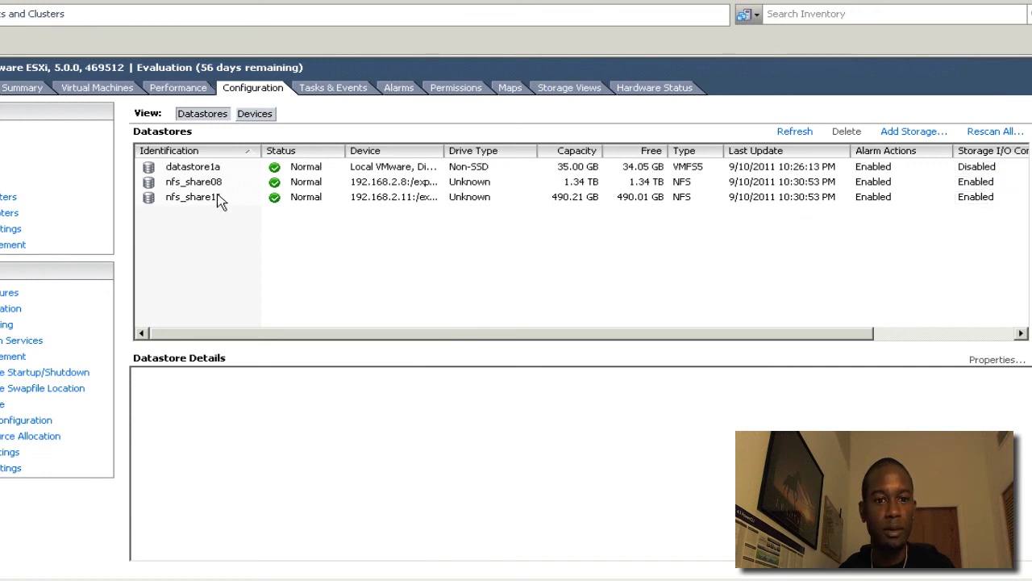
click(193, 181)
click(194, 198)
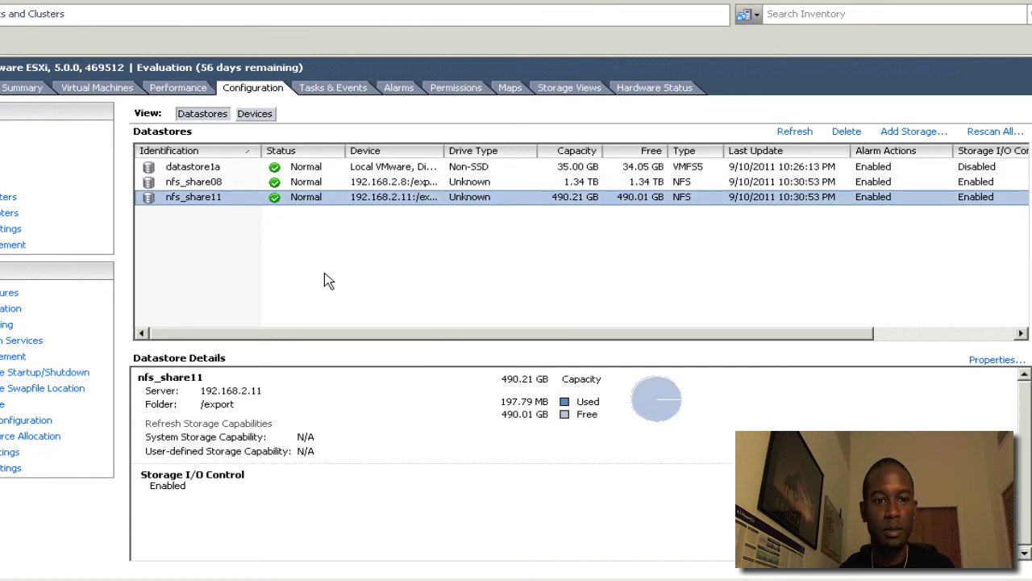
click(285, 266)
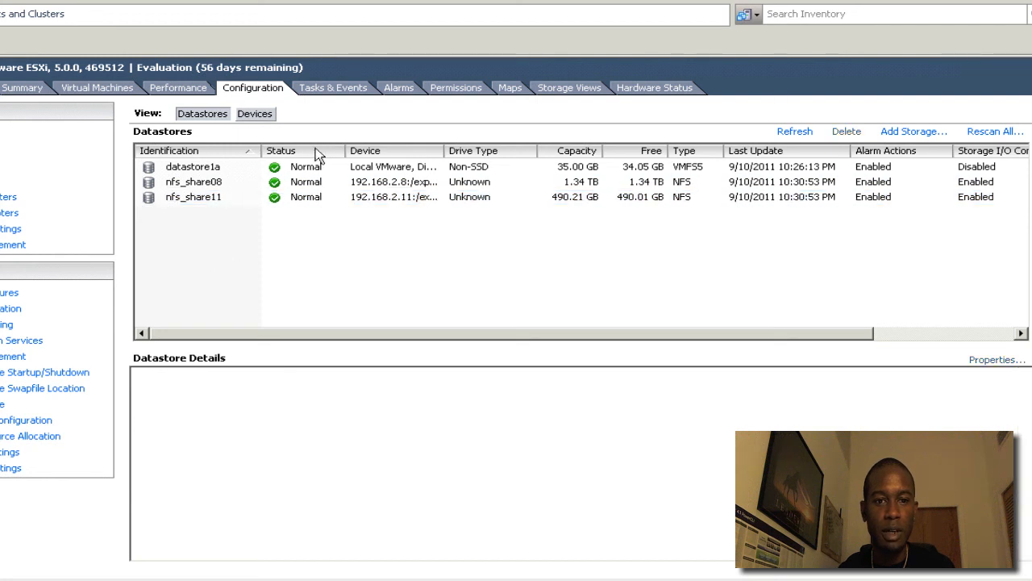